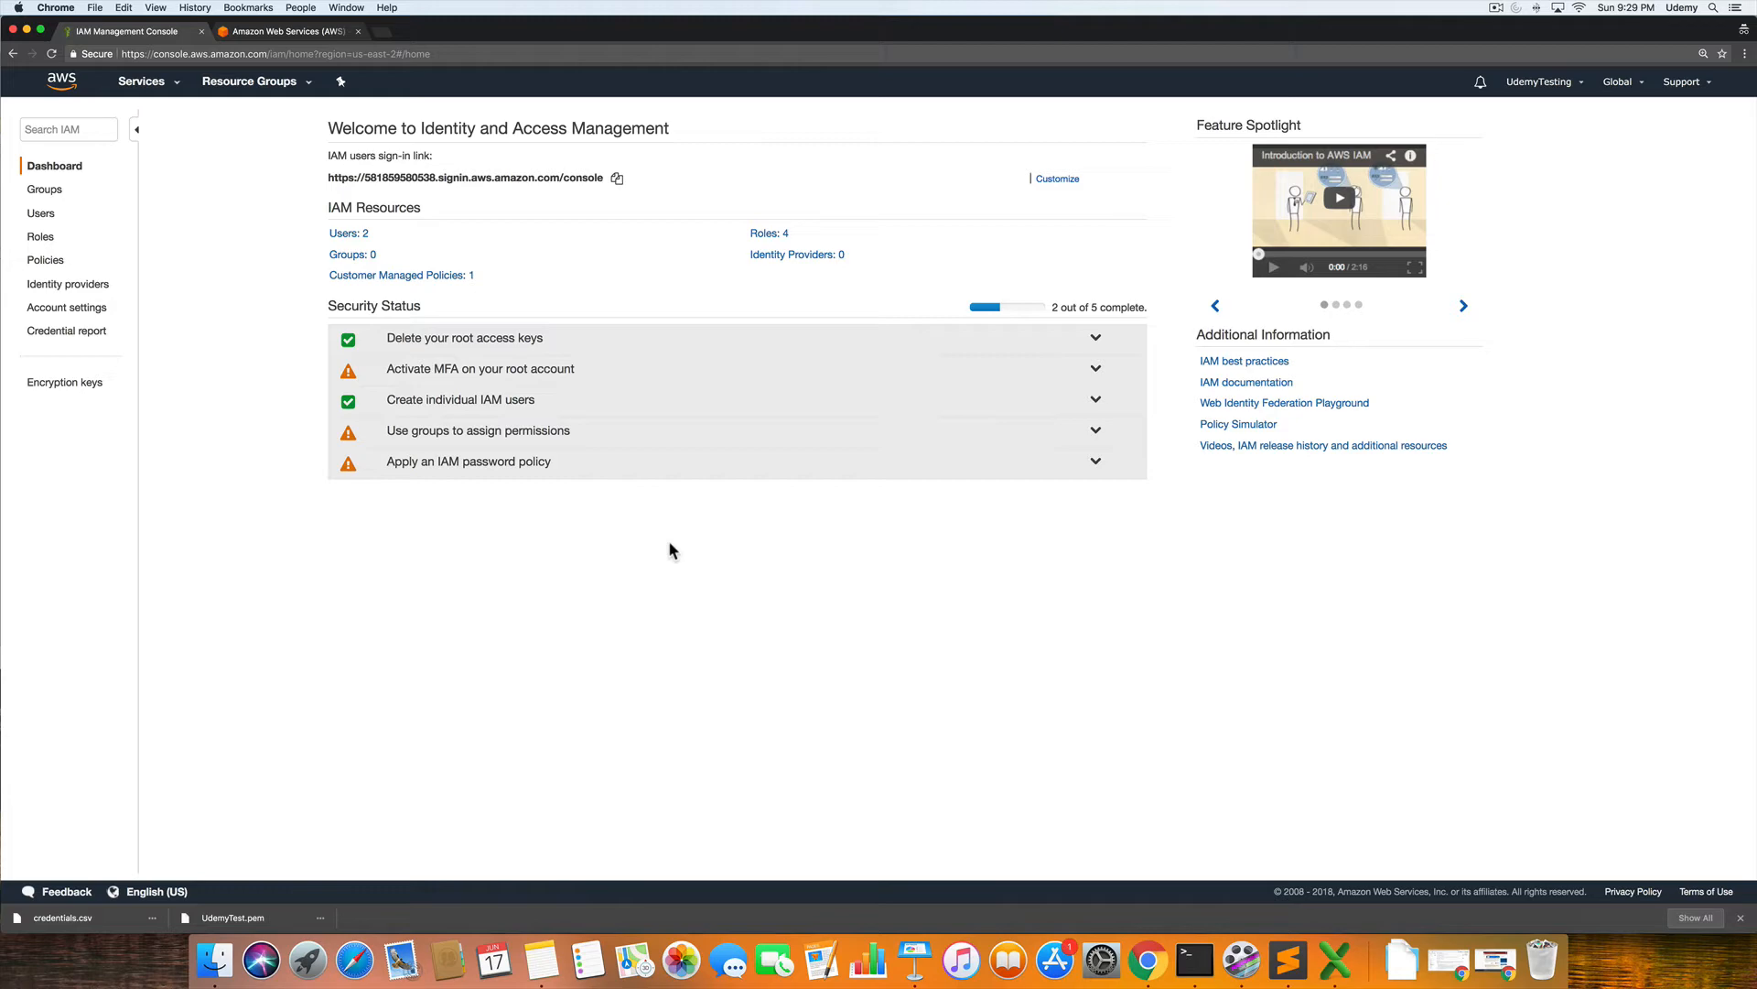
# Start adding a new IAM user from the Users list and name it Udemy
pyautogui.click(685, 534)
pyautogui.click(397, 236)
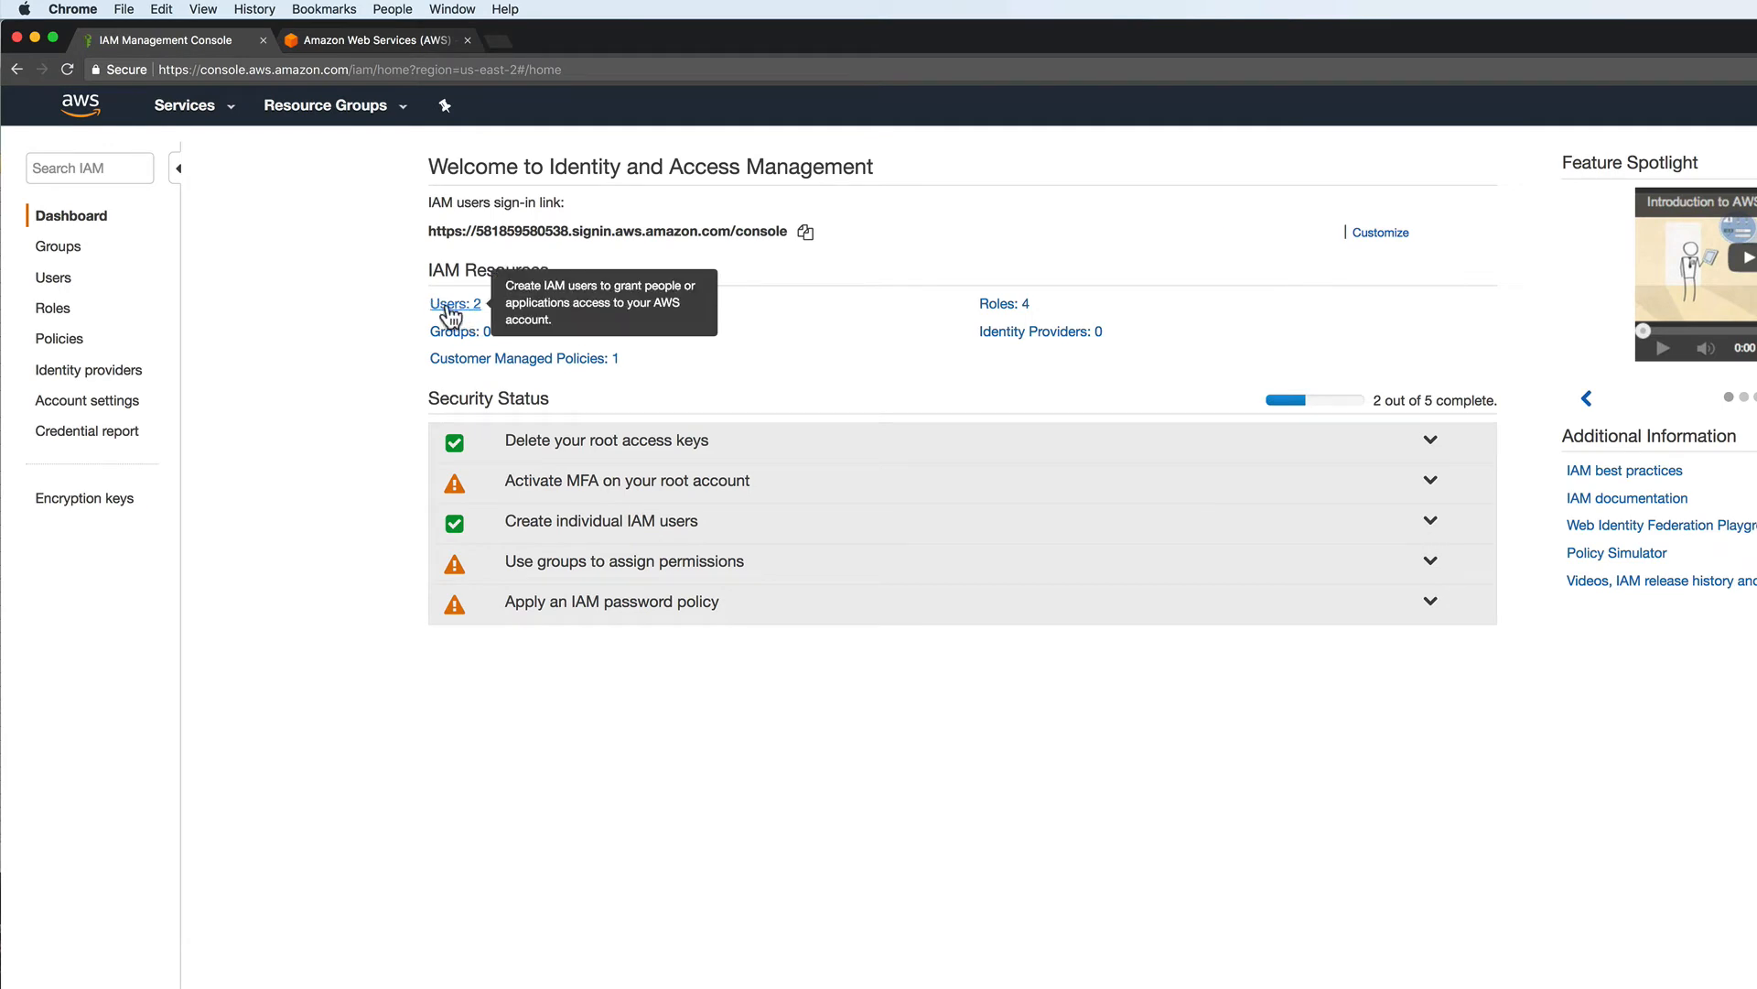
pyautogui.click(55, 278)
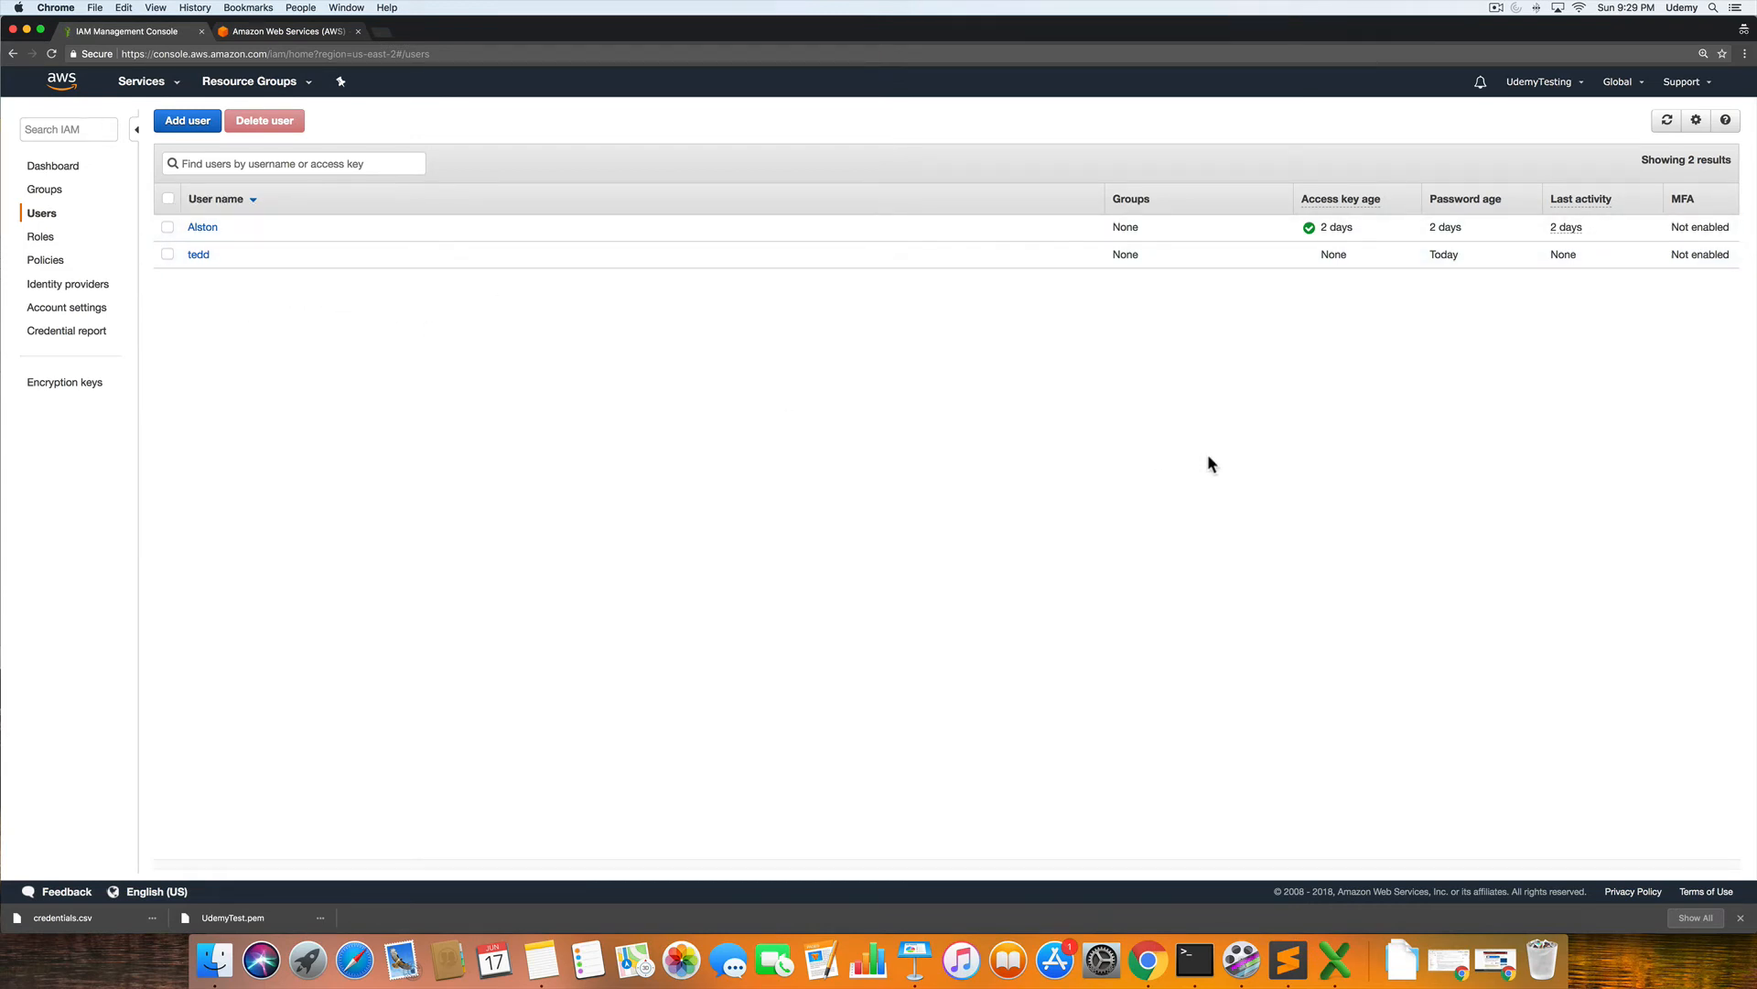
pyautogui.click(188, 120)
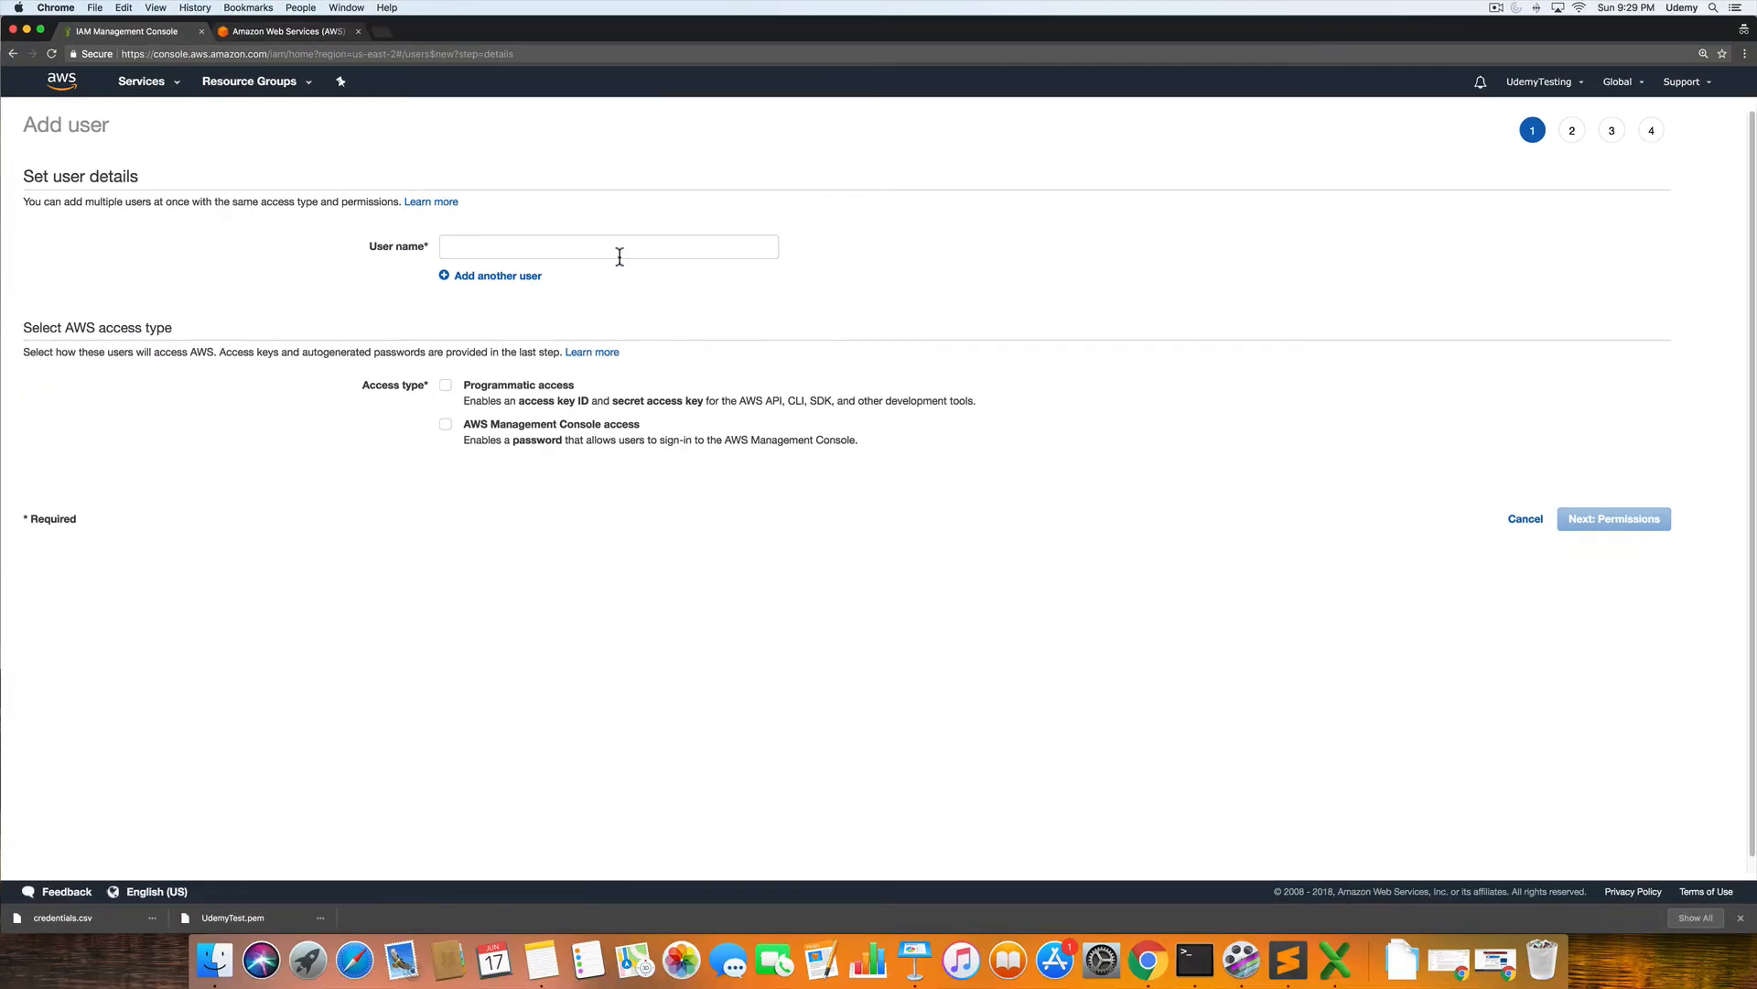
pyautogui.click(620, 255)
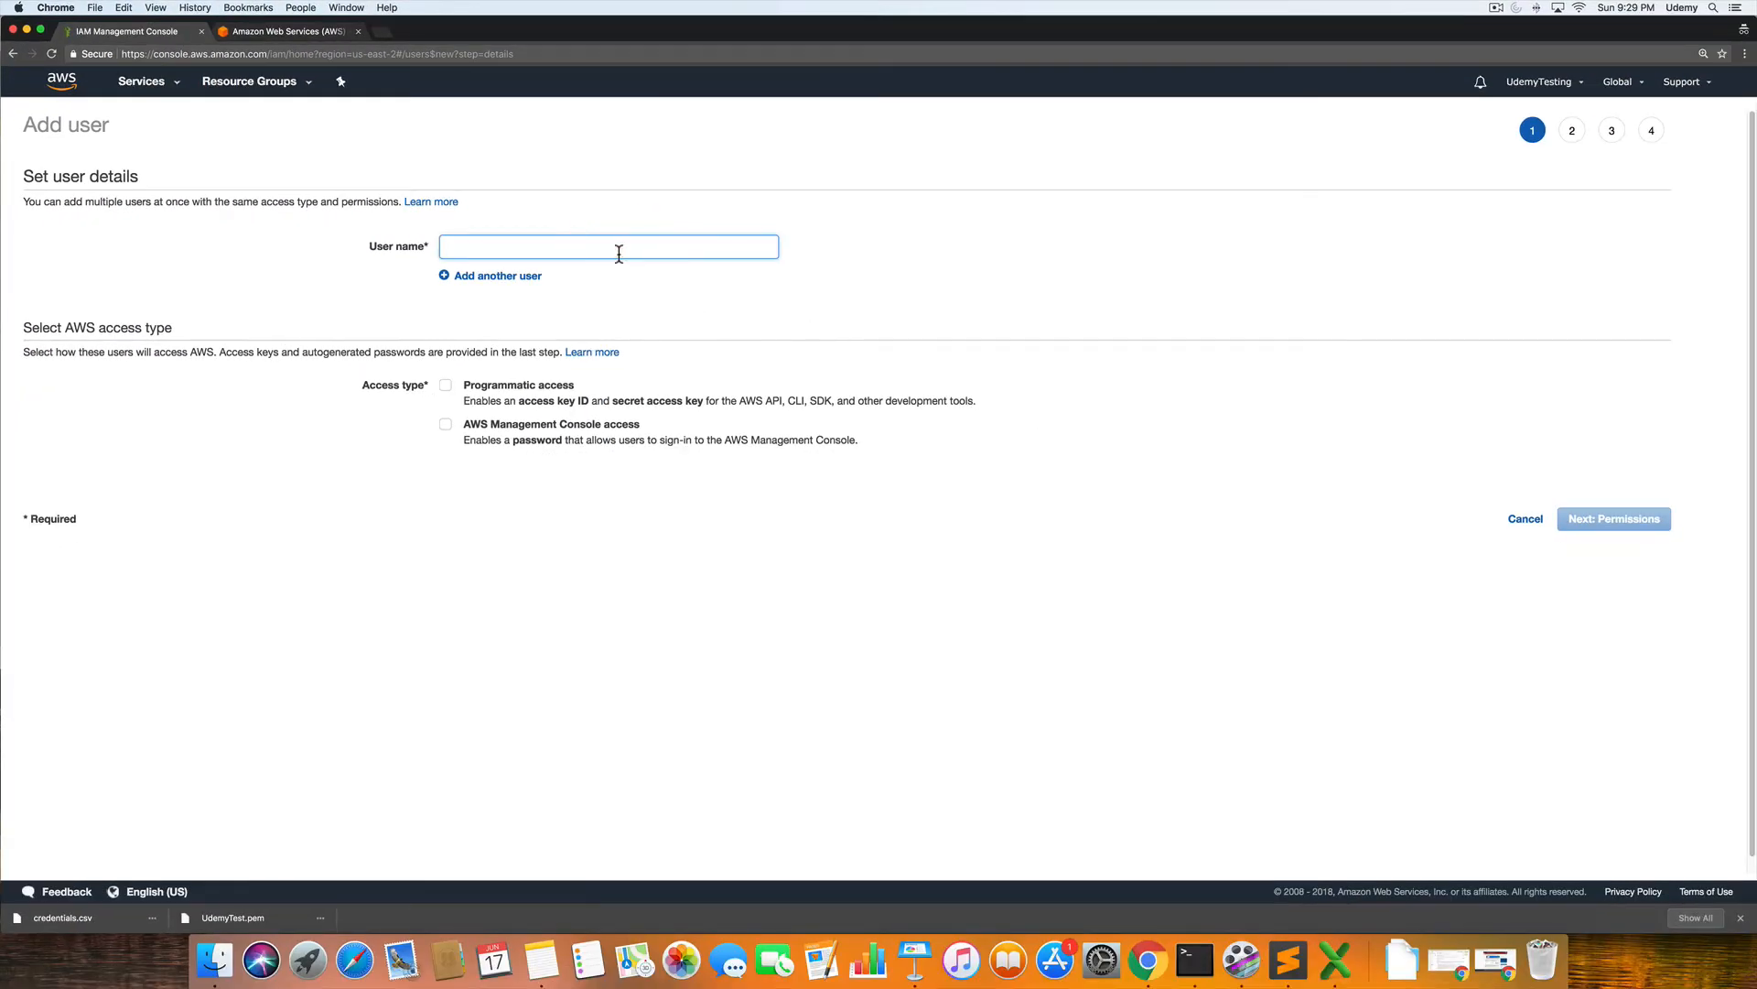
pyautogui.write('Udemy')
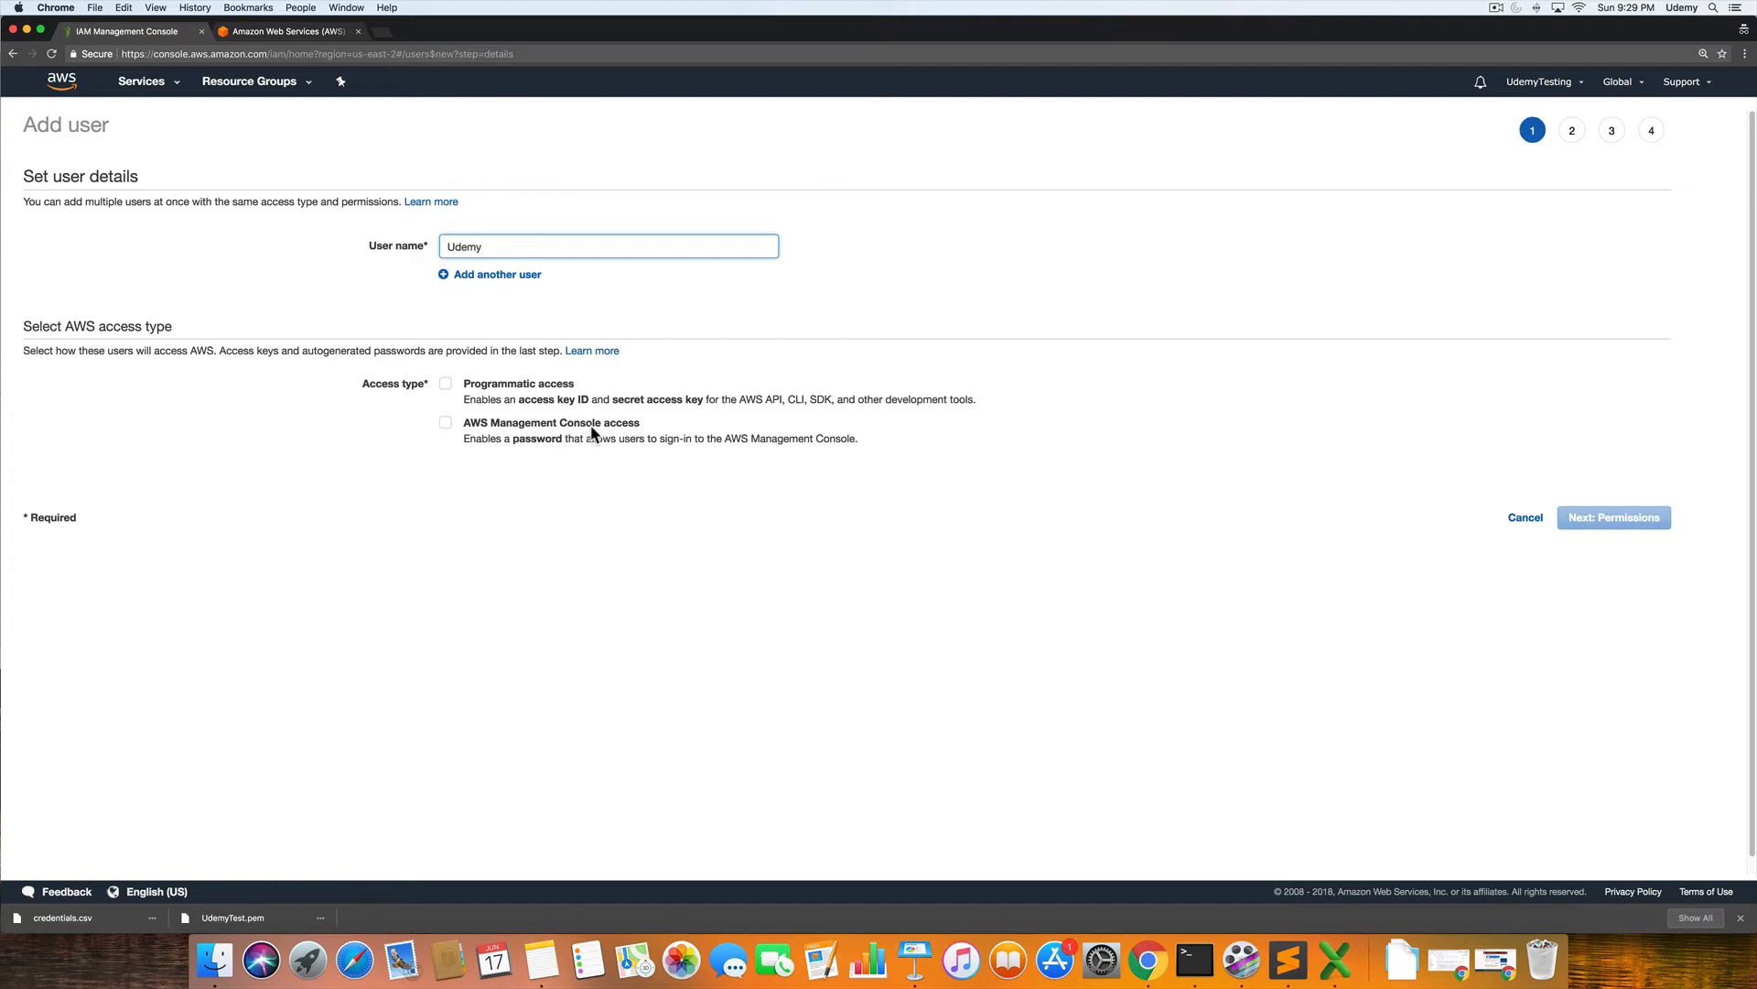
# Give the user AWS Management Console access with a custom console password and no required password reset, and proceed to permissions
pyautogui.click(446, 424)
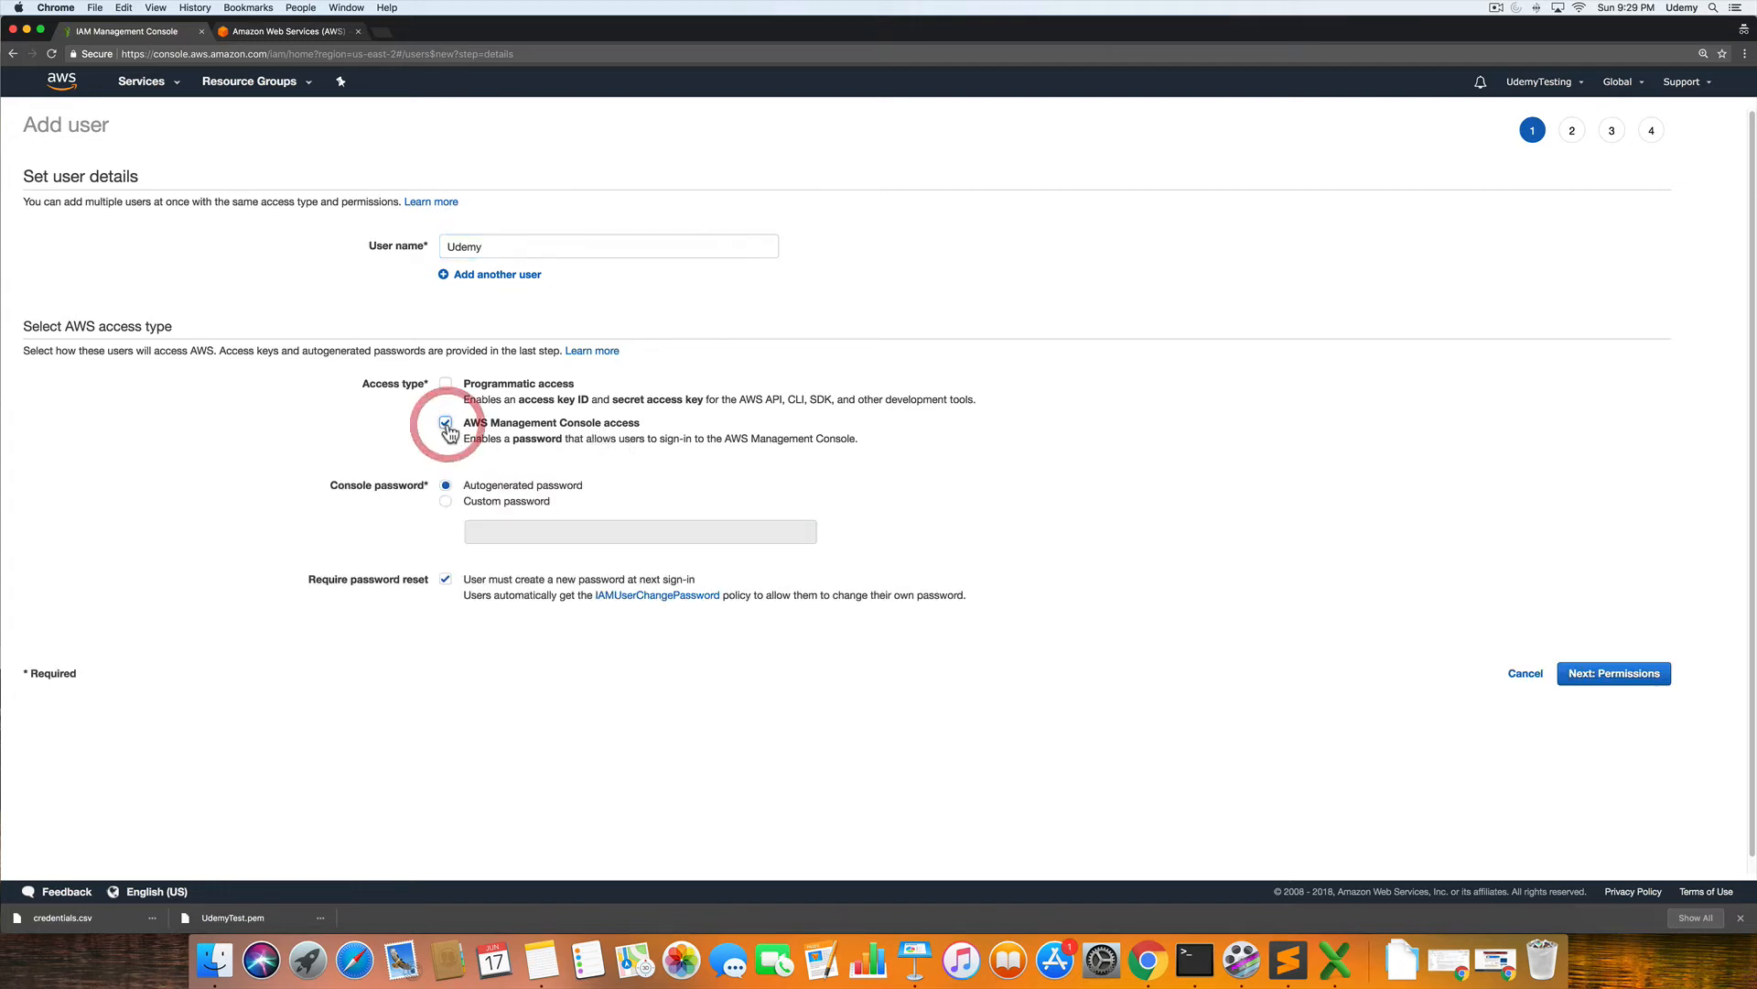
pyautogui.click(446, 505)
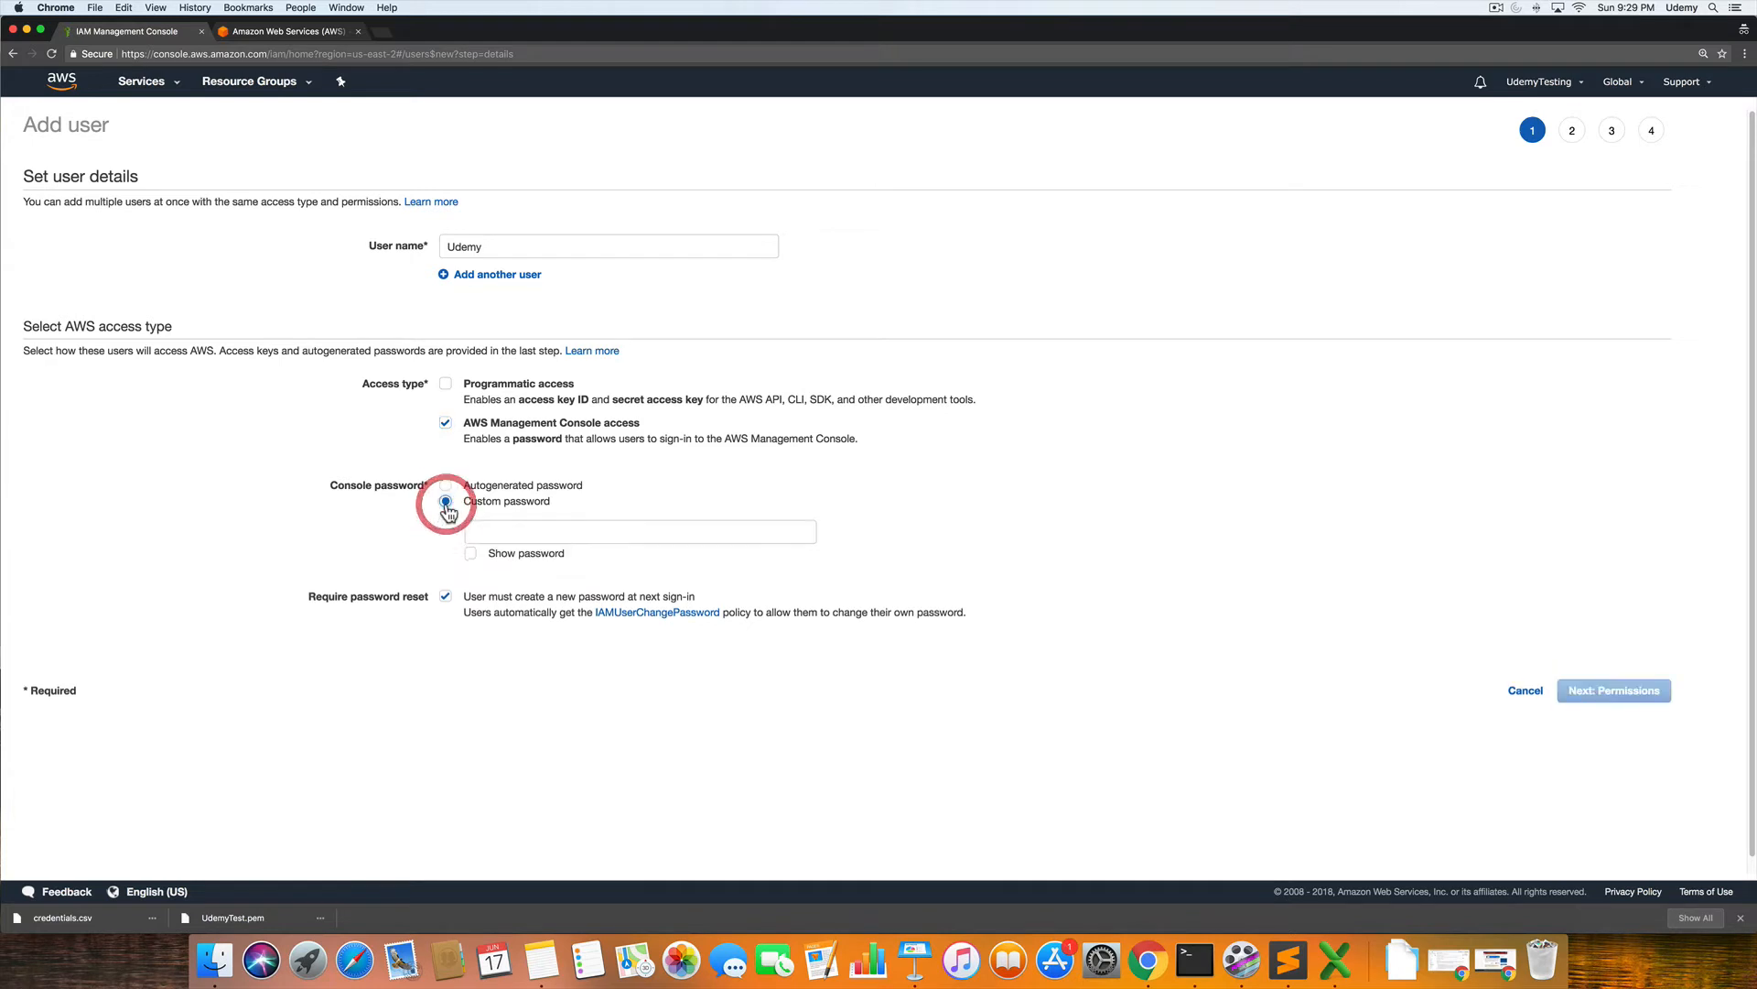
pyautogui.click(538, 533)
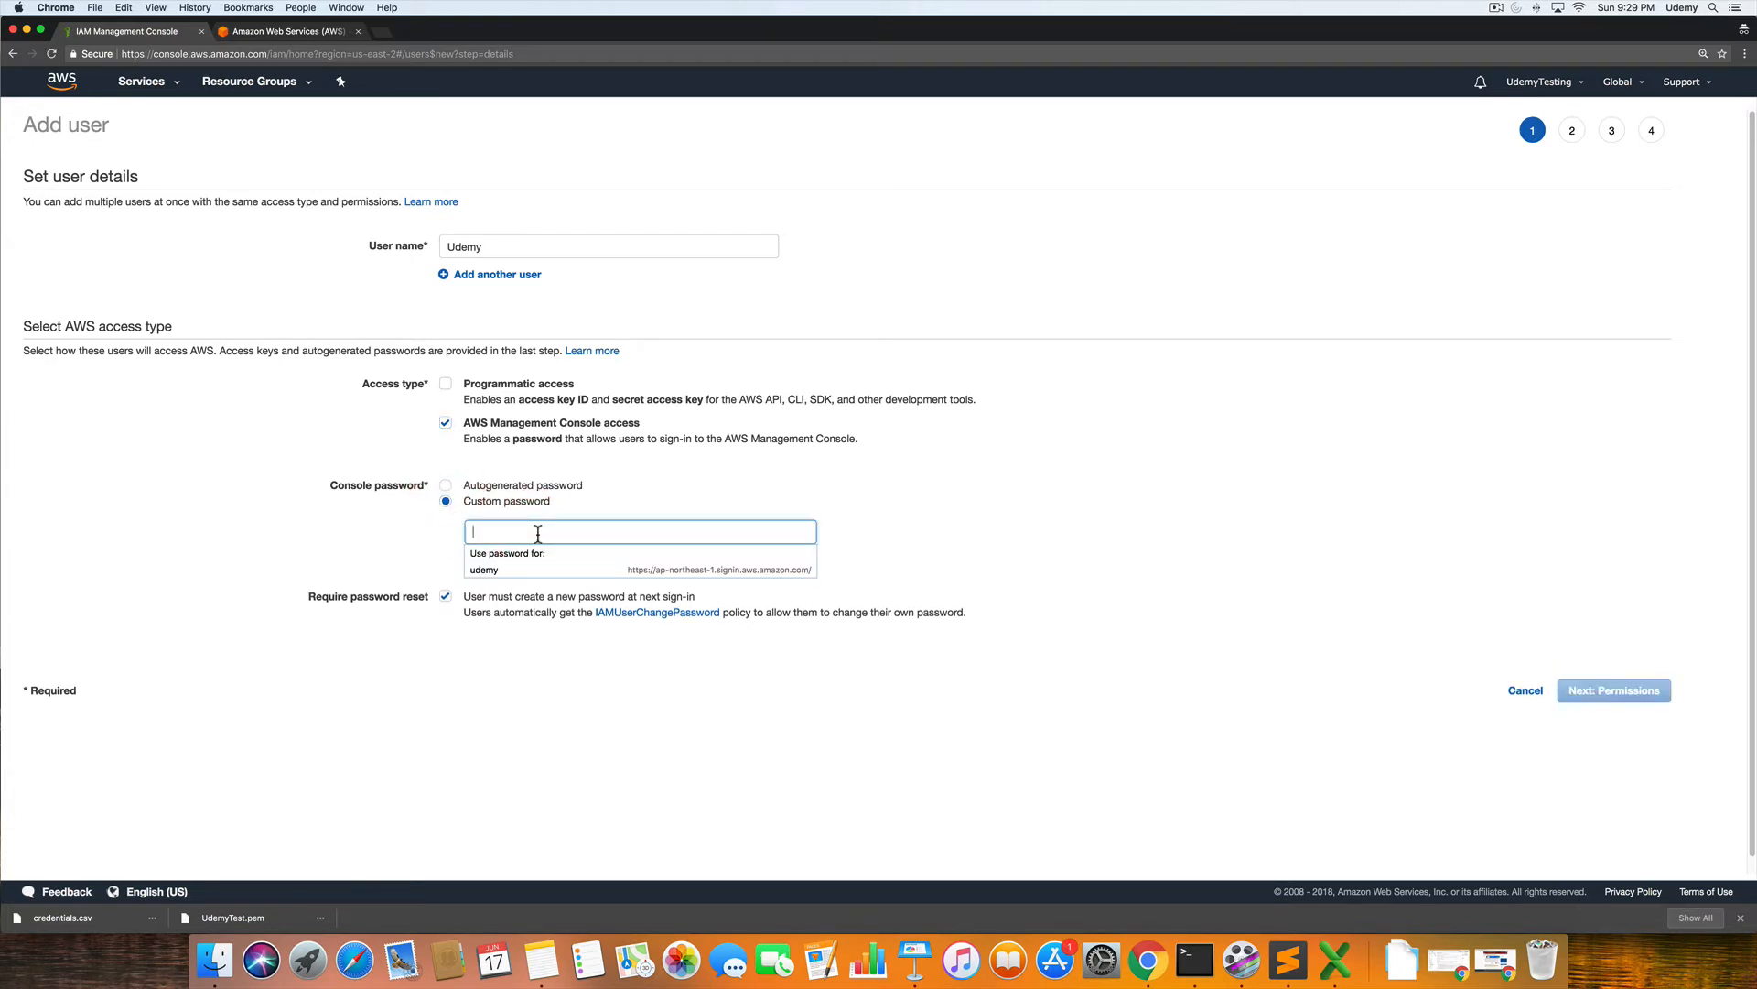
pyautogui.write('*****')
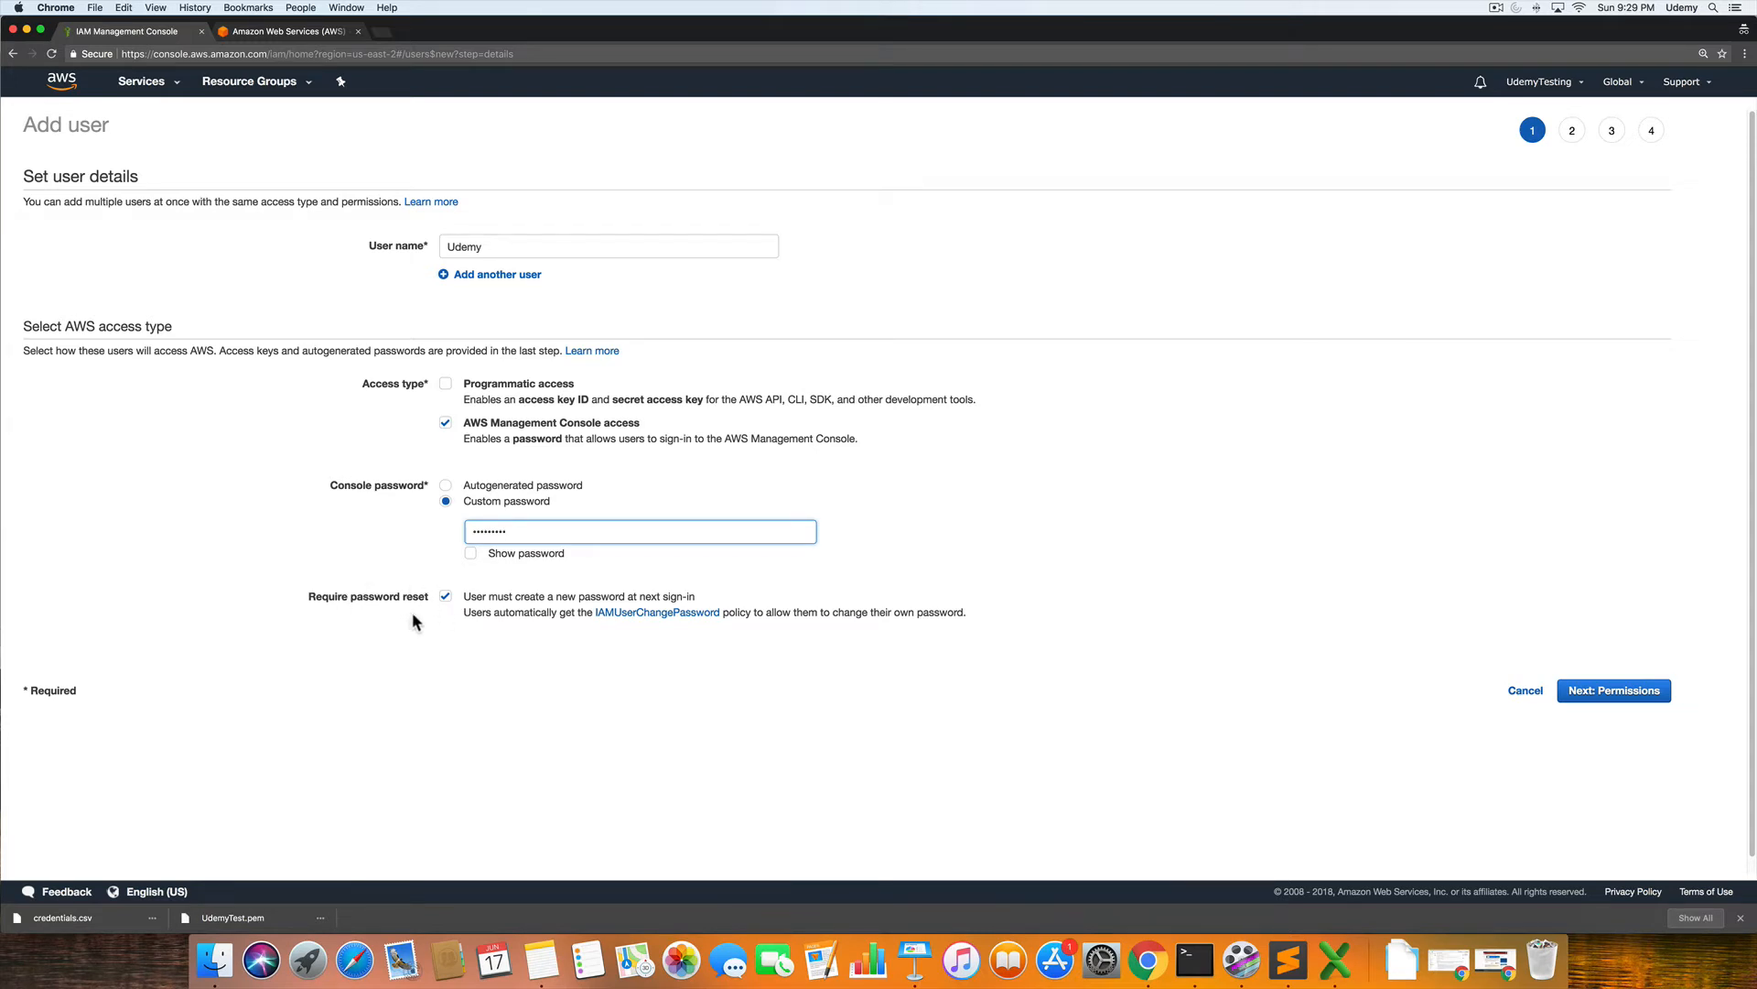
pyautogui.click(444, 600)
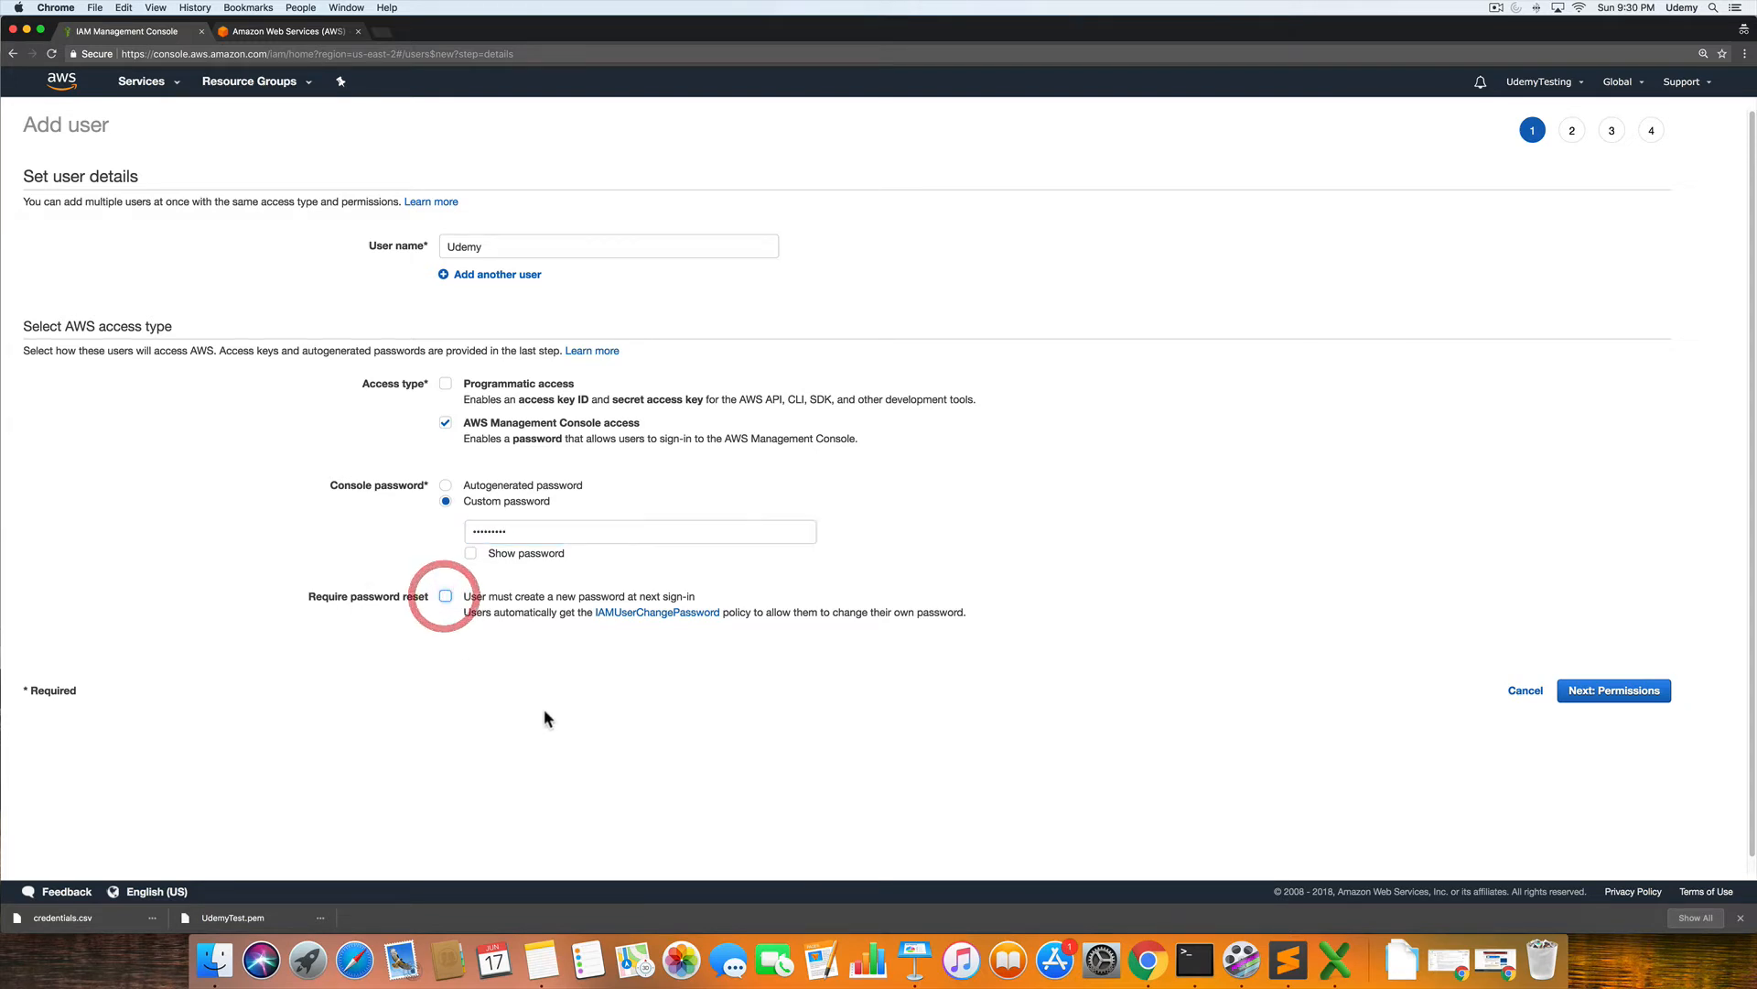
pyautogui.click(1605, 698)
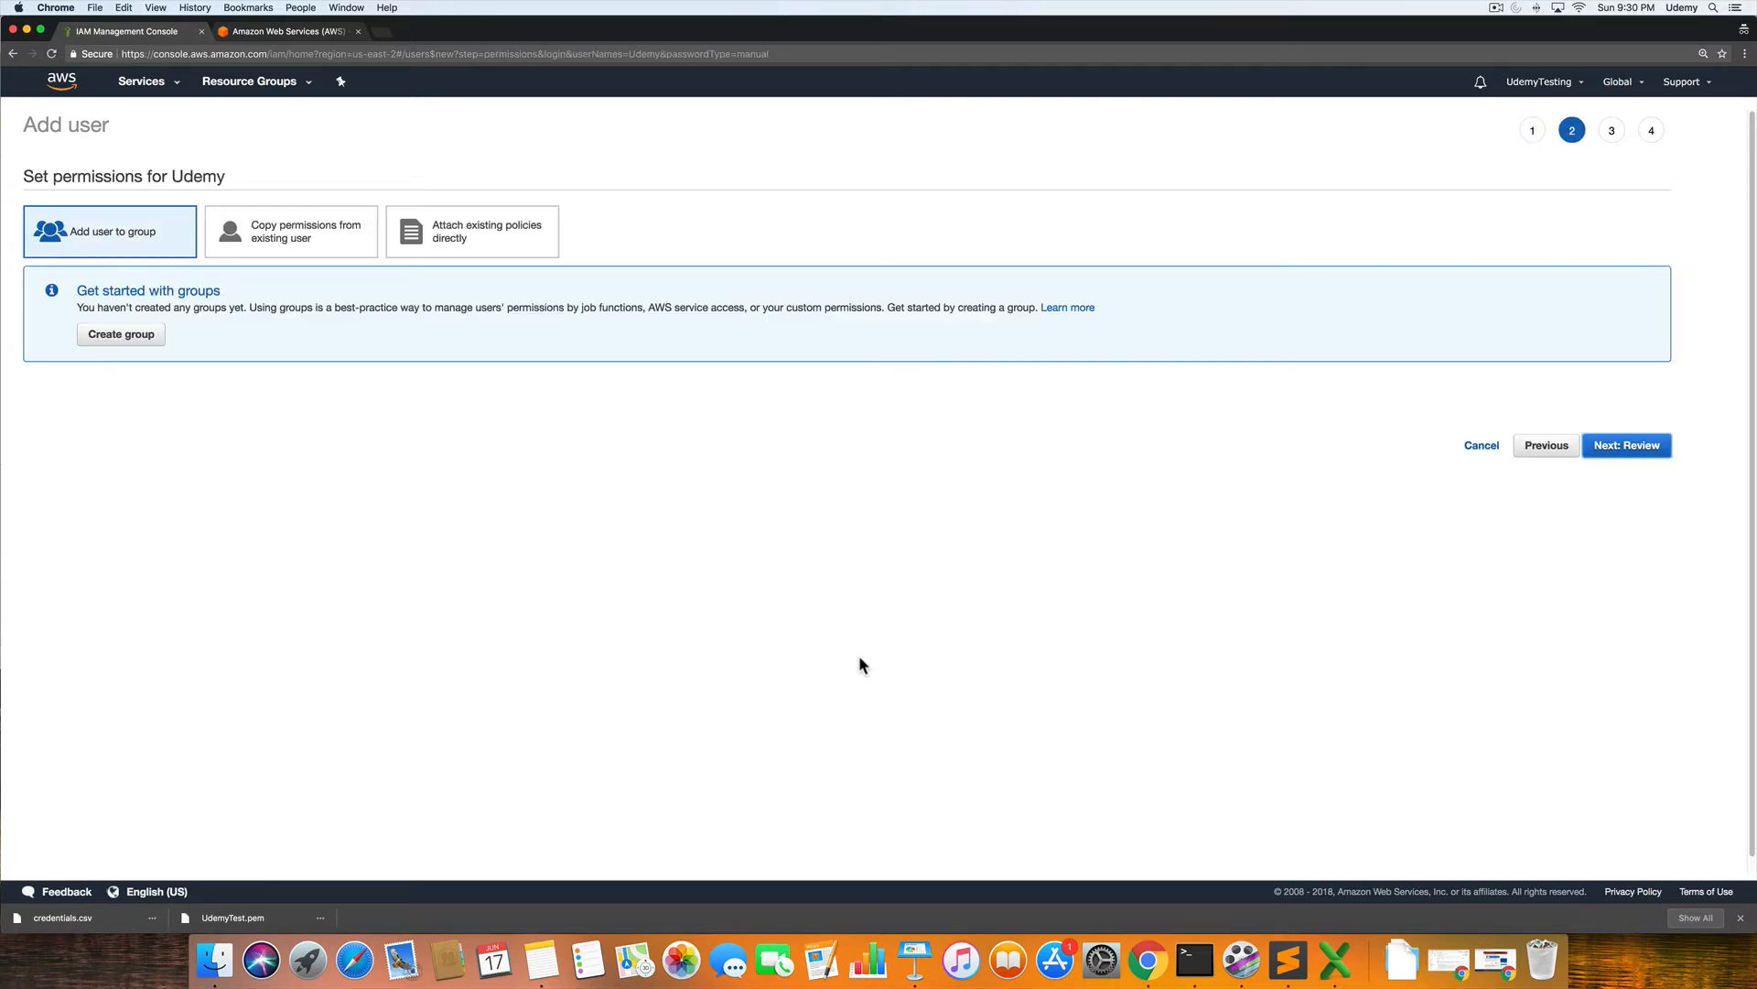
# Search the existing policies for s3 and select AmazonS3FullAccess for direct attachment to the user
pyautogui.click(505, 242)
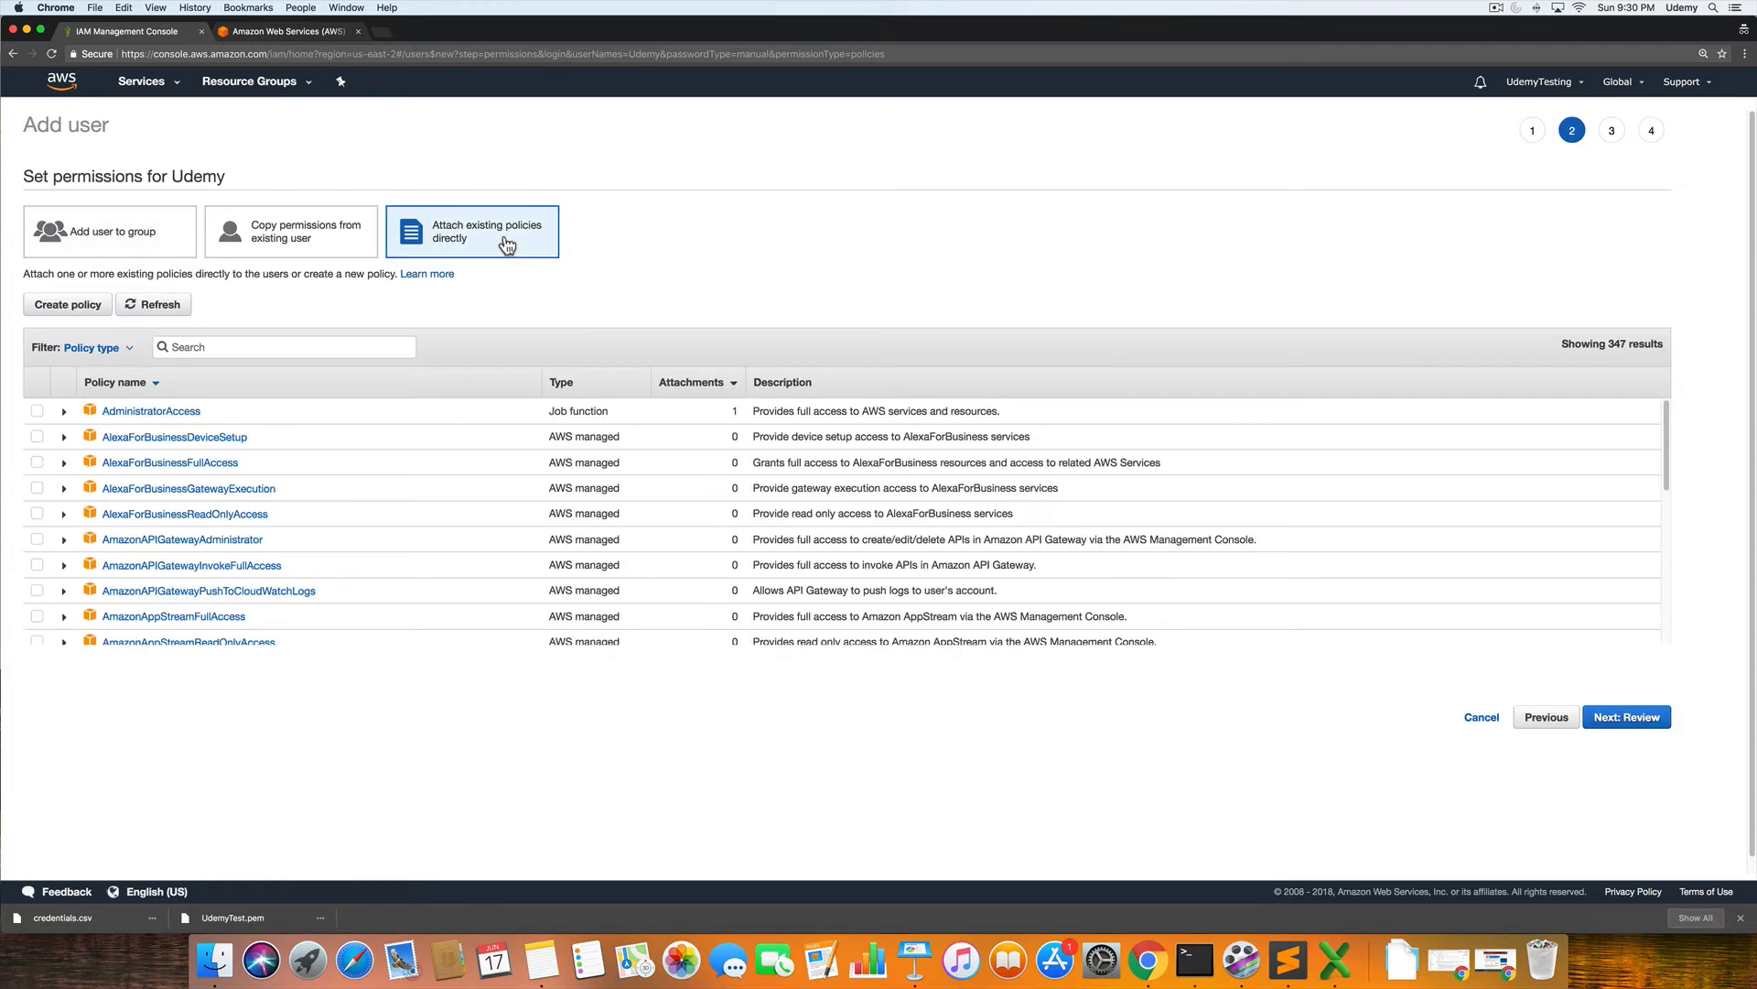
pyautogui.click(336, 349)
pyautogui.write('s3')
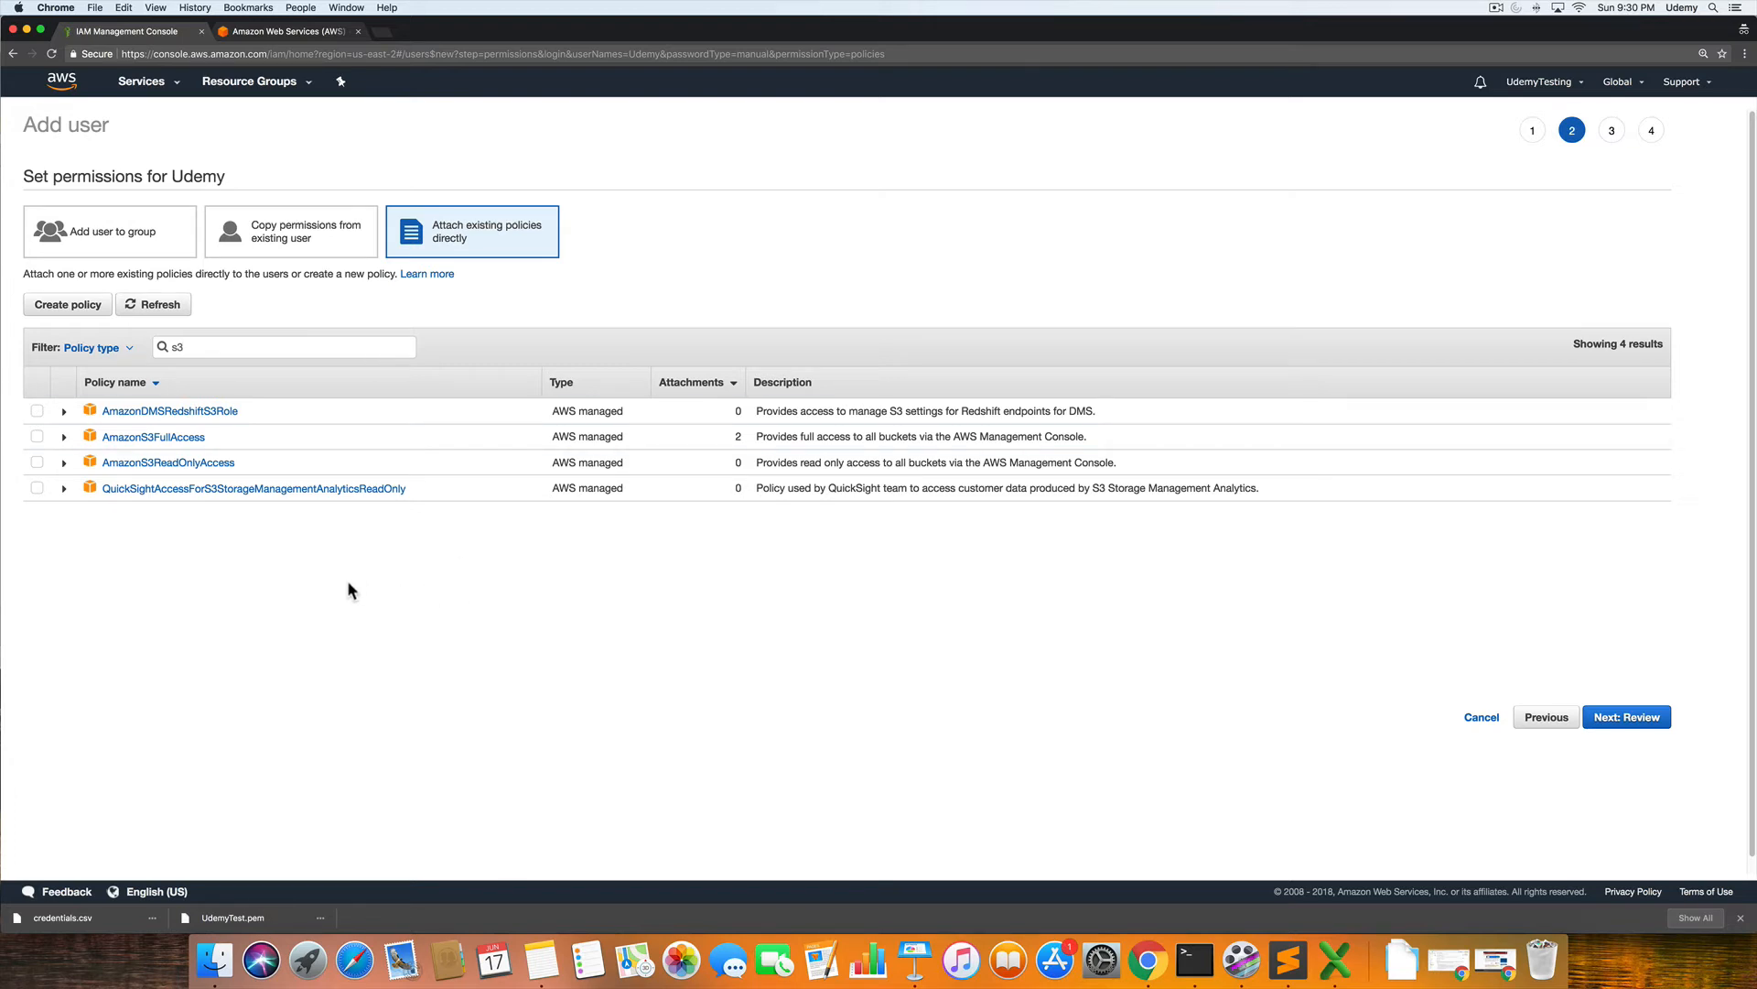
pyautogui.click(36, 437)
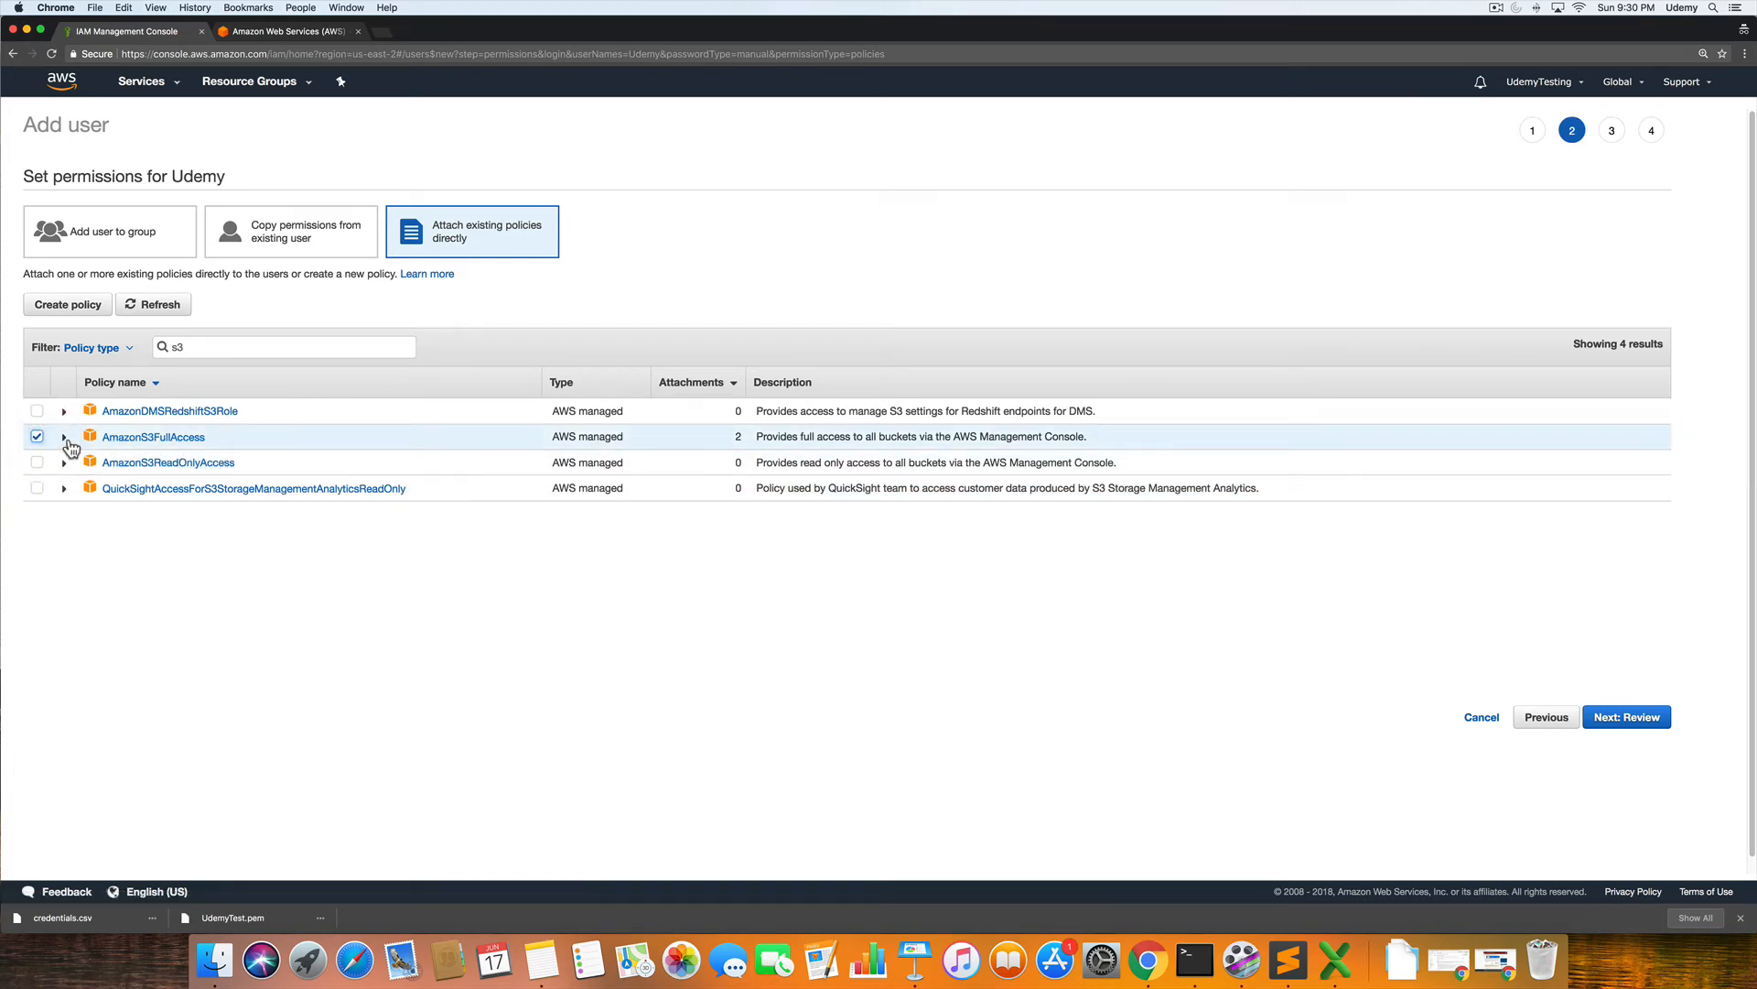
# Examine the AmazonS3FullAccess policy summary and the list, read, write and permissions management actions it grants for S3
pyautogui.click(64, 438)
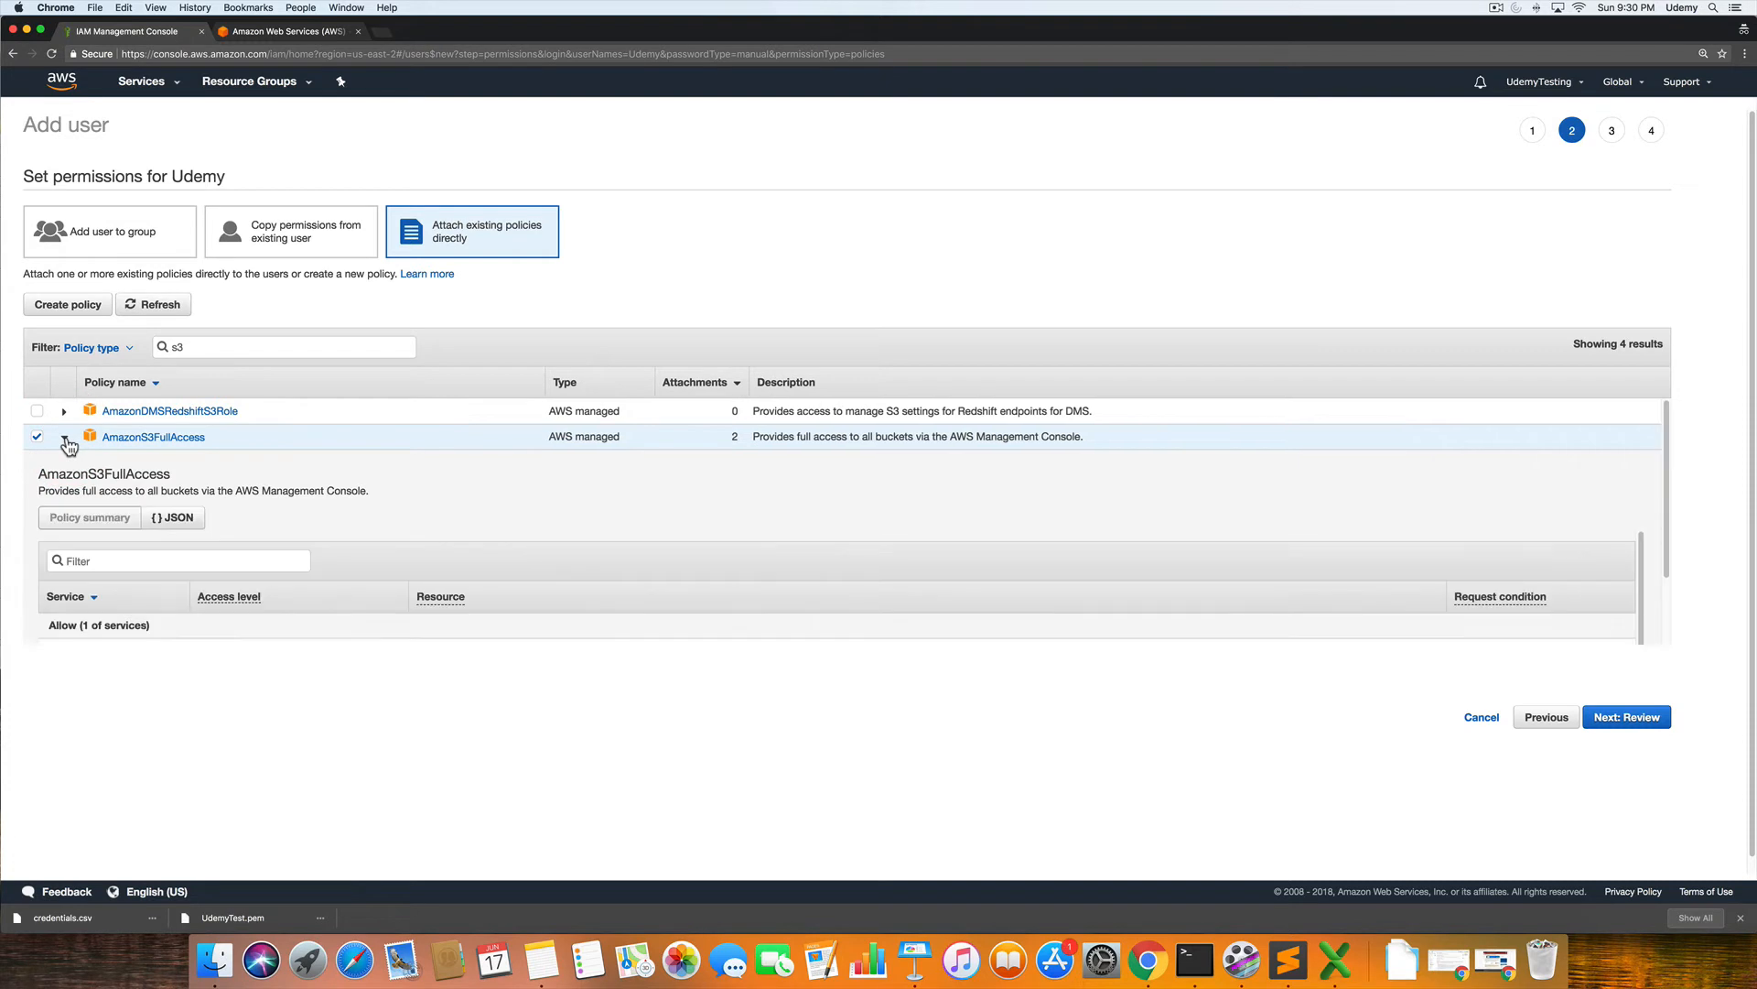
pyautogui.scroll(-1, 293, 654)
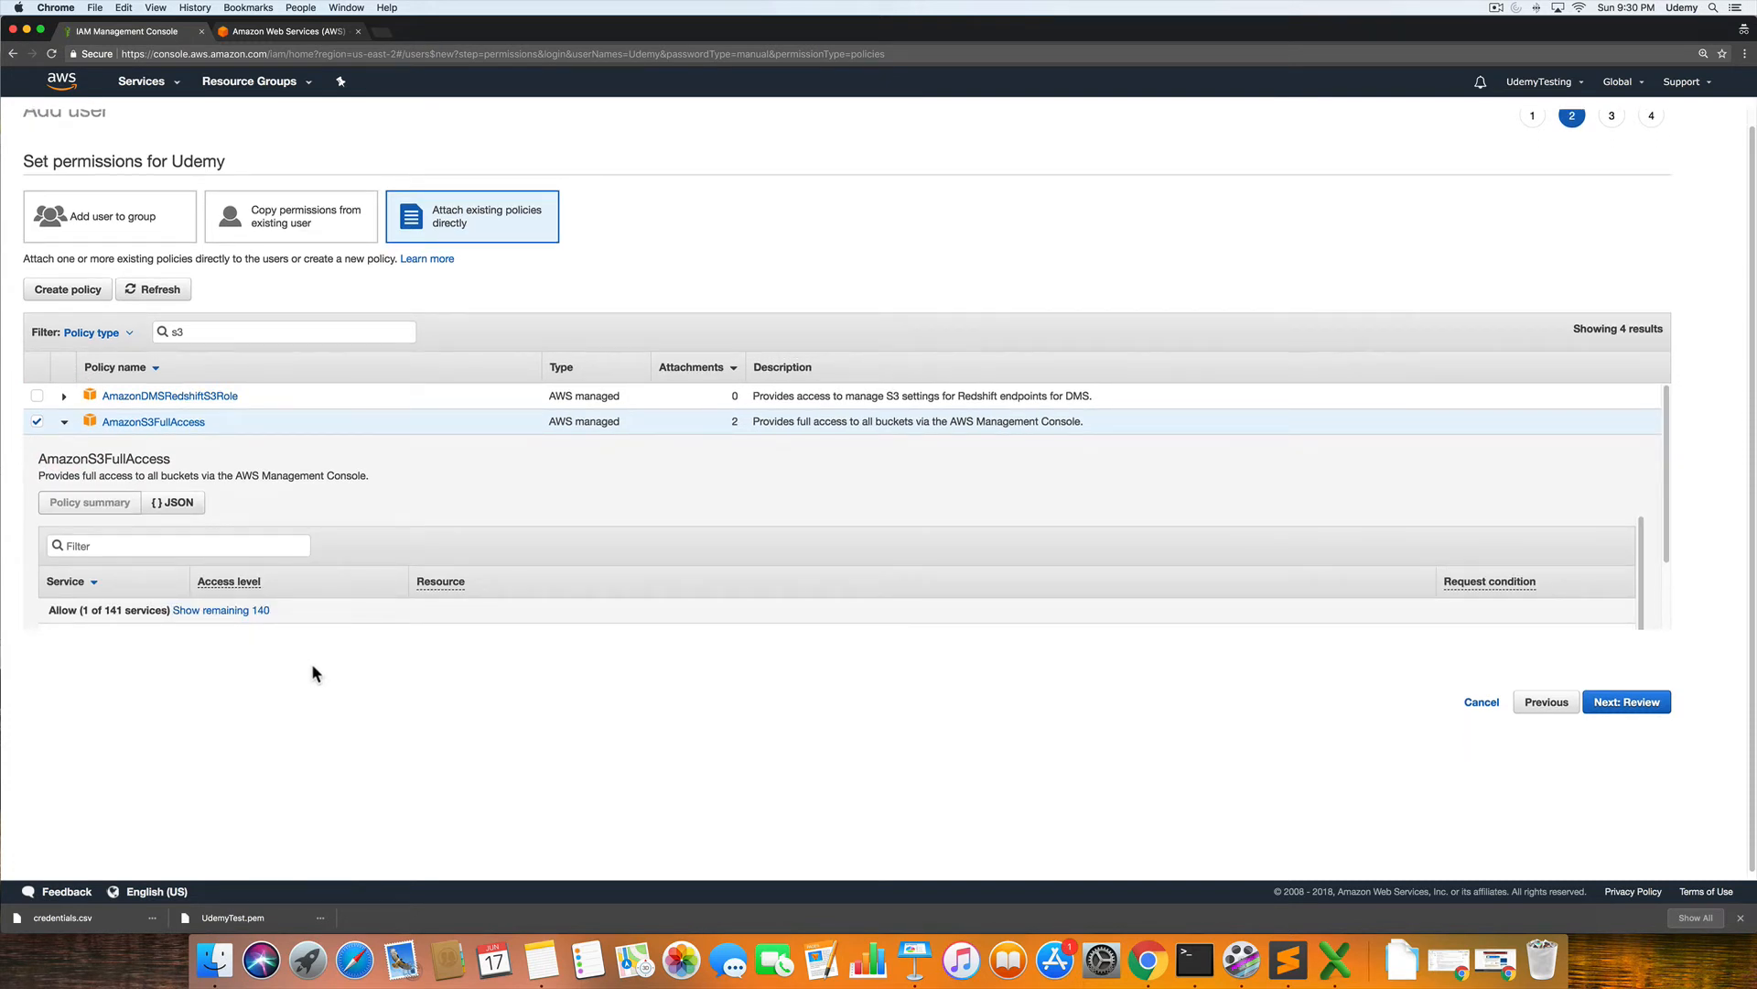
pyautogui.scroll(-3, 137, 567)
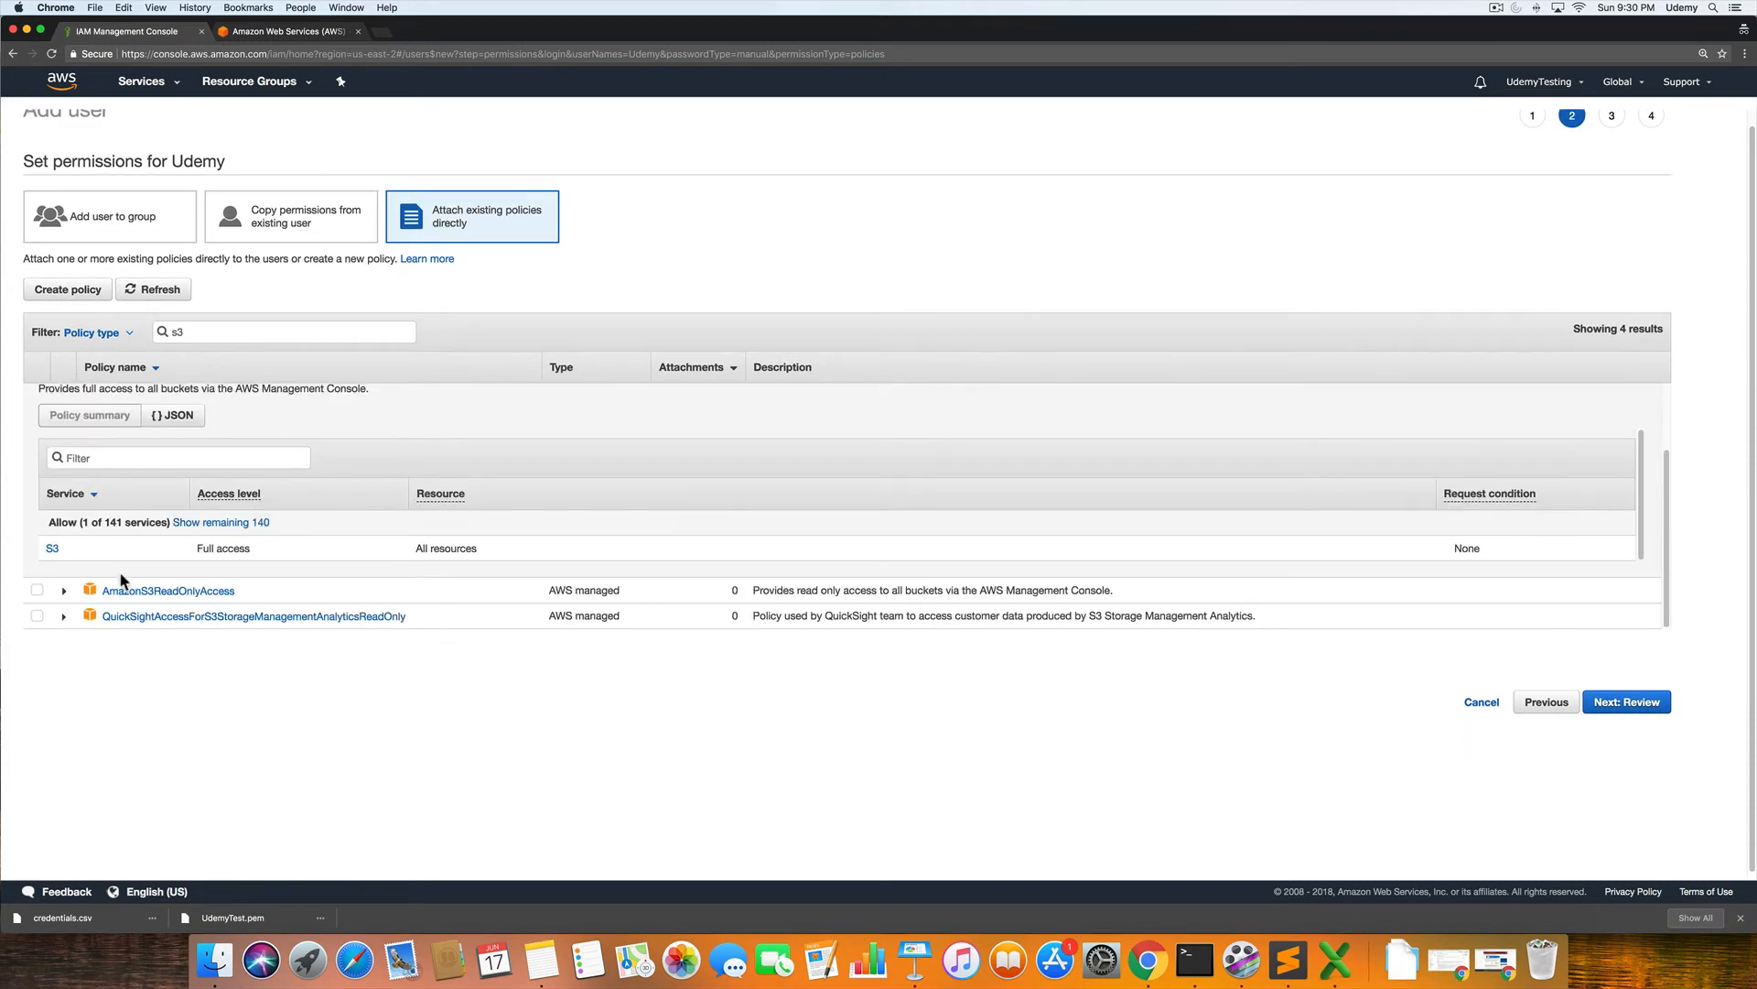
pyautogui.click(54, 548)
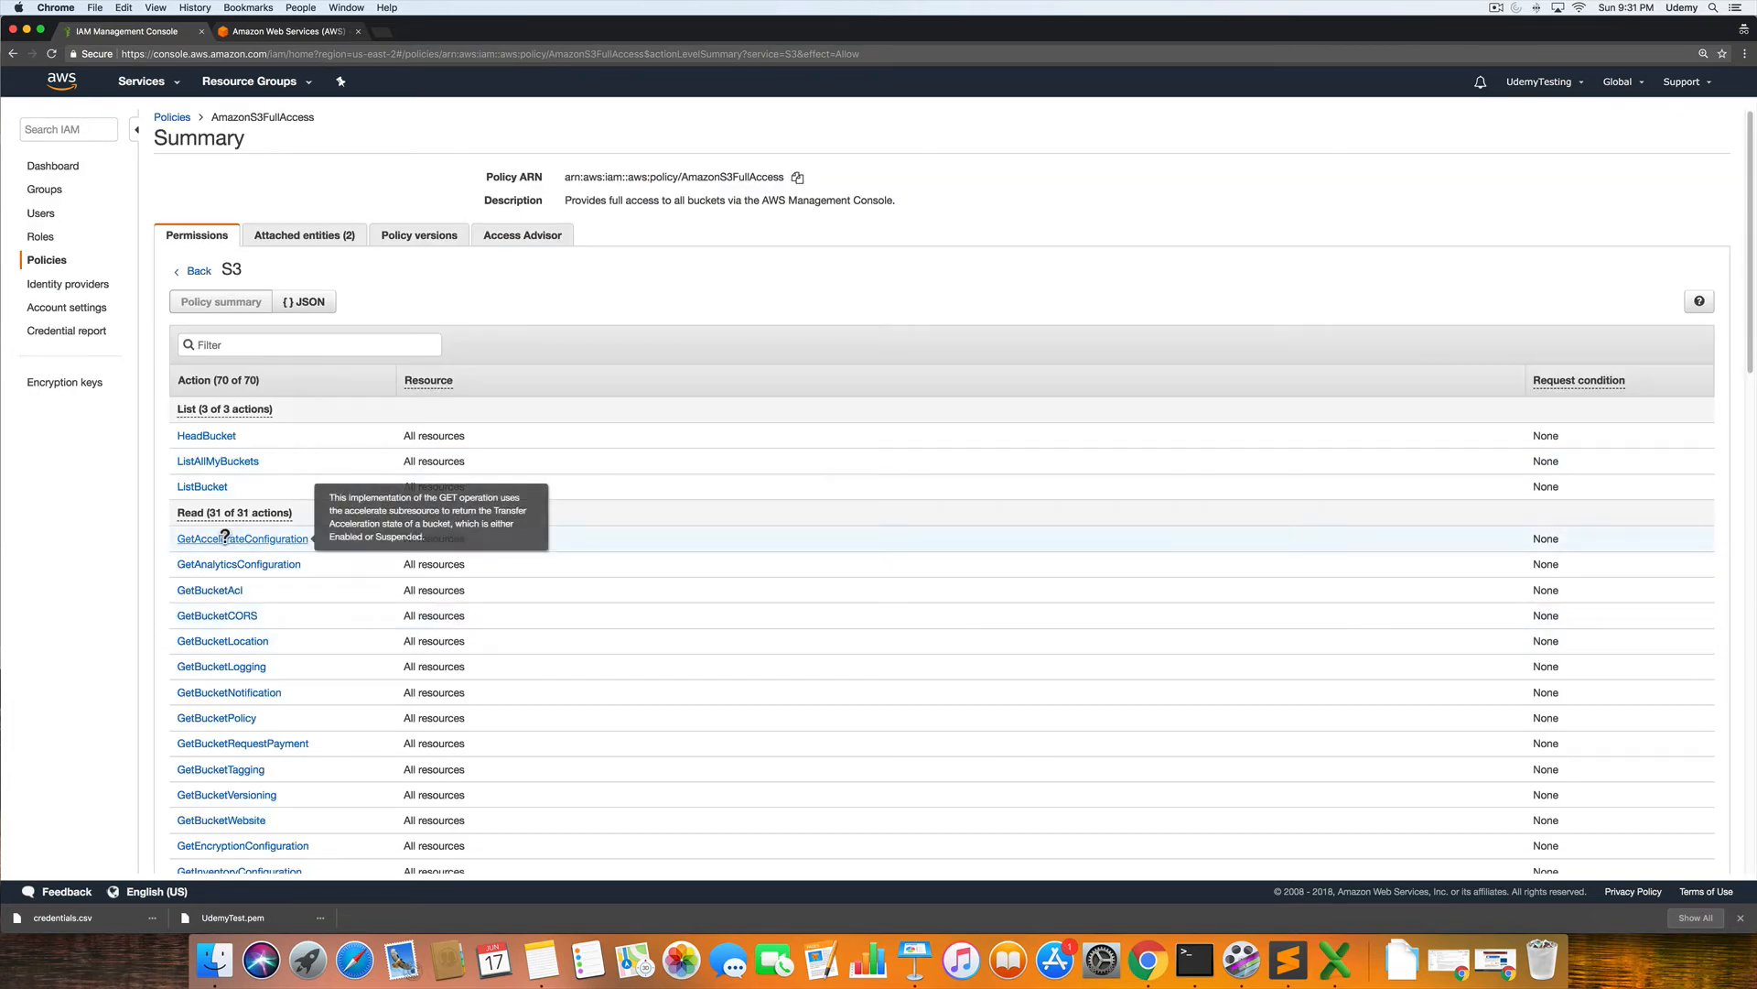
pyautogui.scroll(-3, 293, 545)
pyautogui.scroll(3, 346, 557)
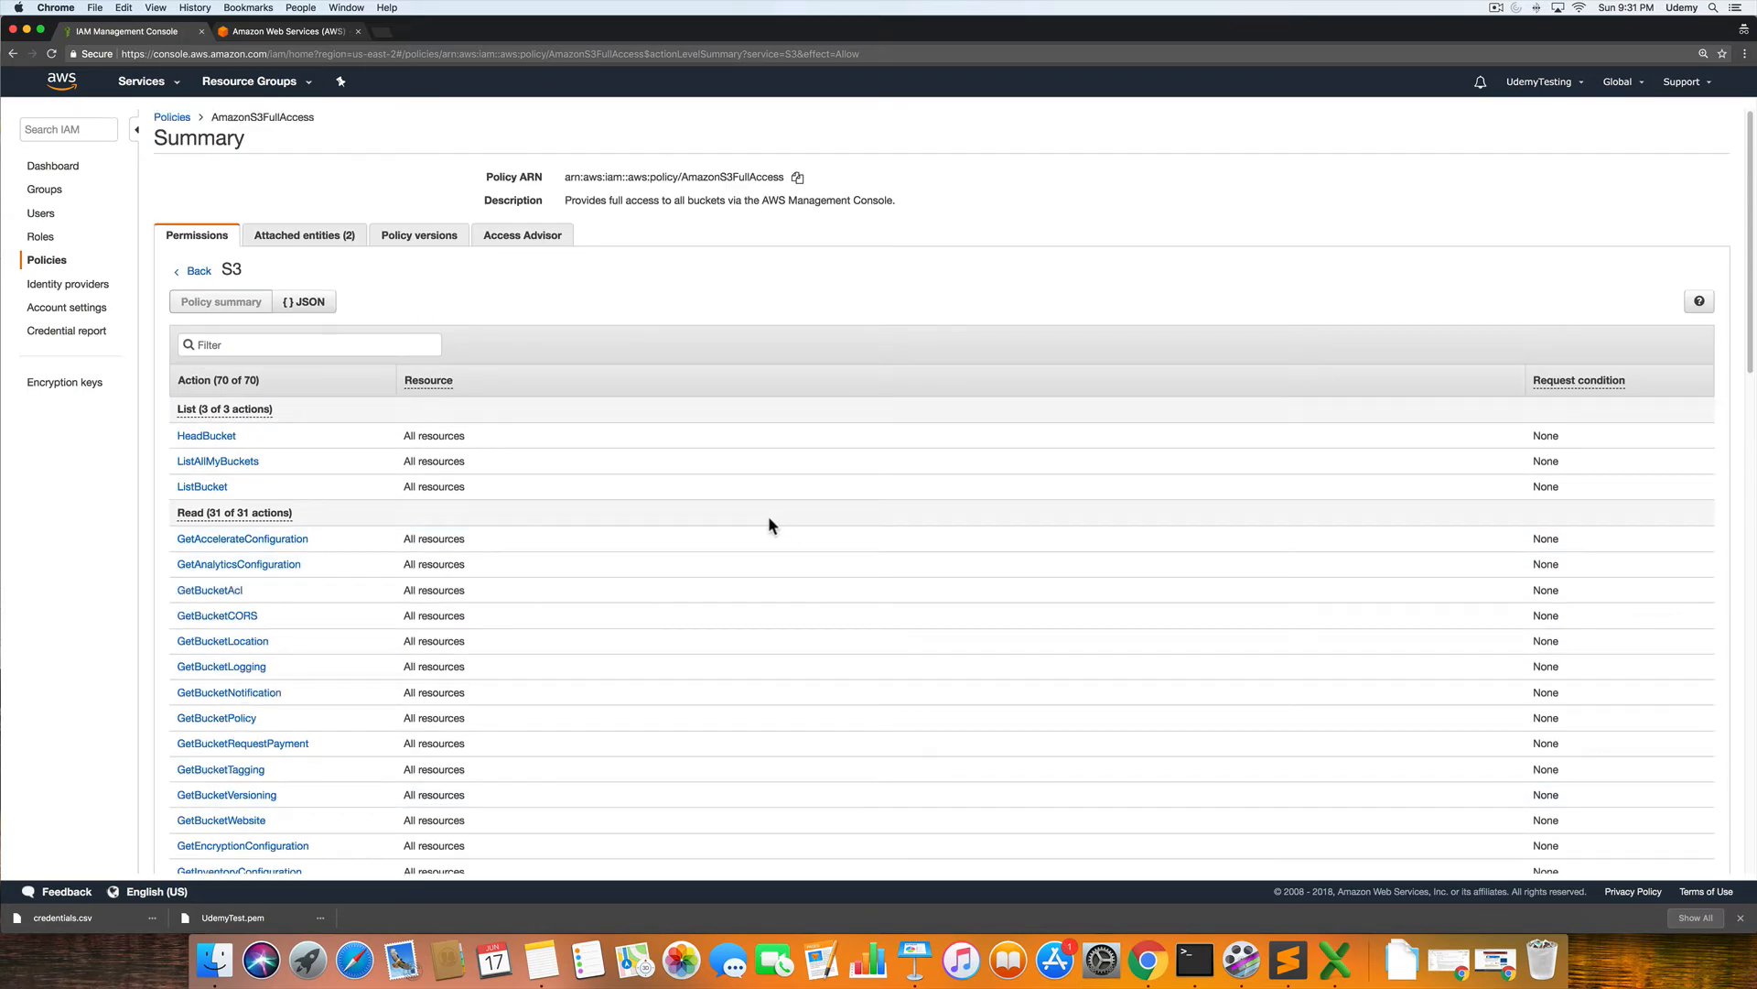
pyautogui.scroll(-3, 343, 513)
pyautogui.scroll(-8, 302, 586)
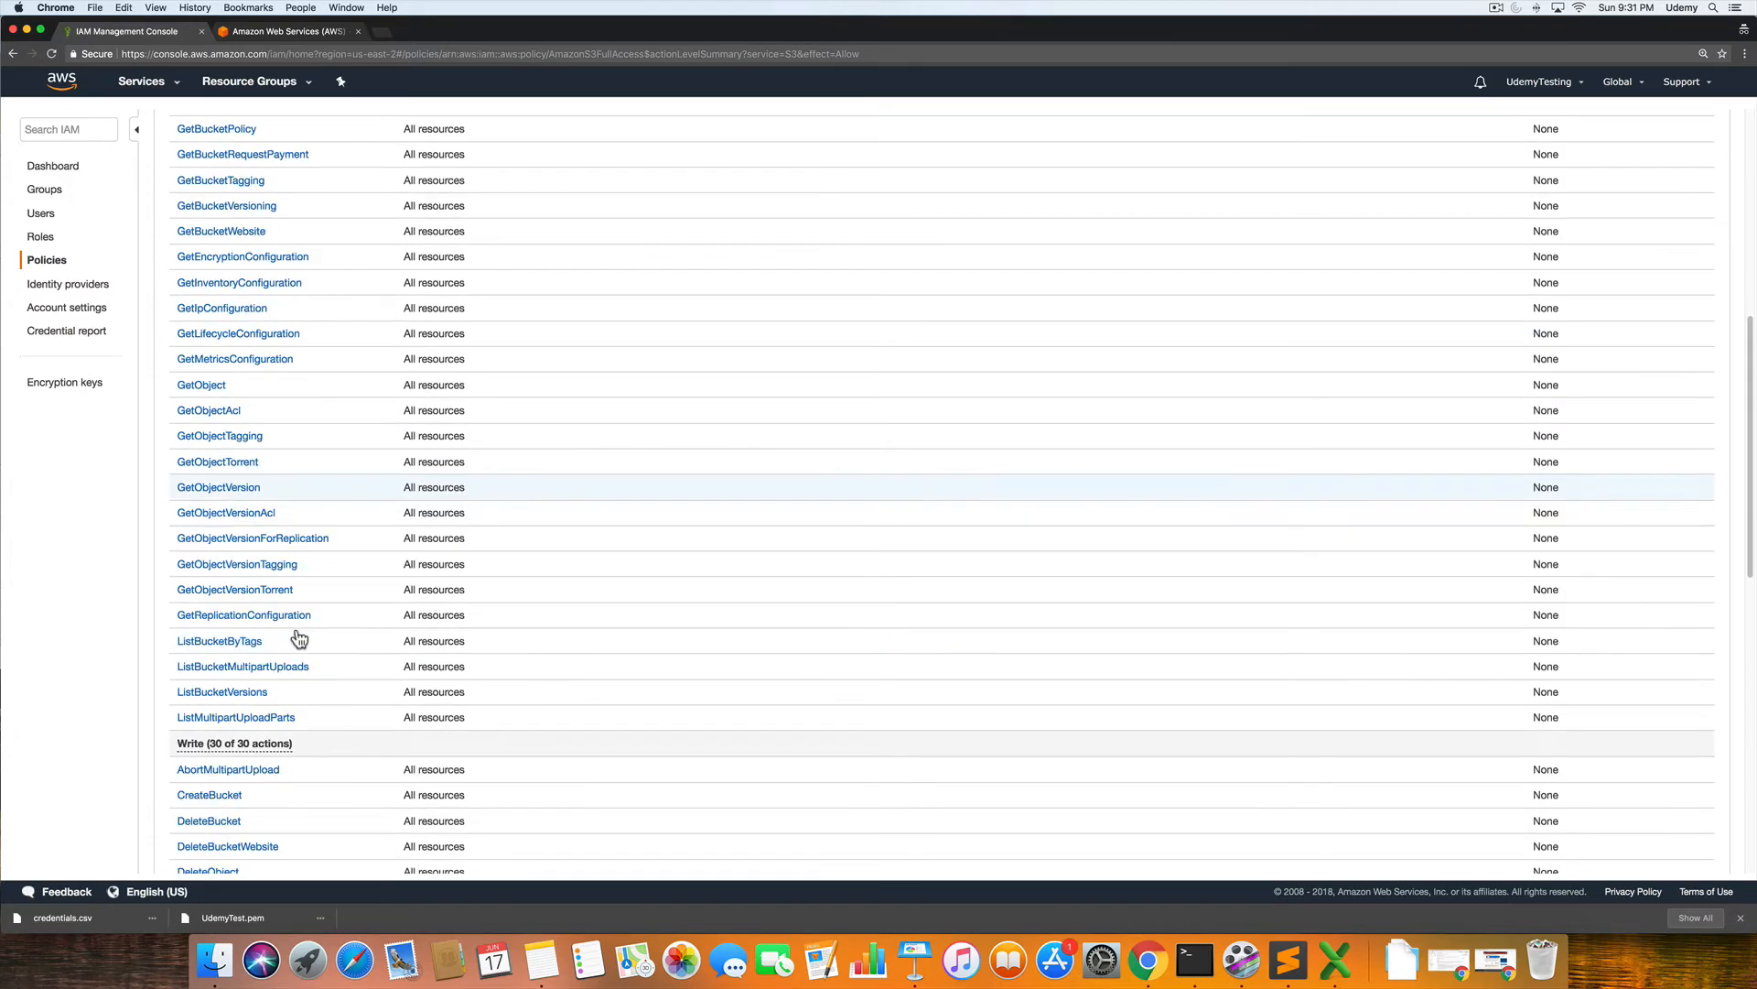
pyautogui.scroll(-10, 300, 639)
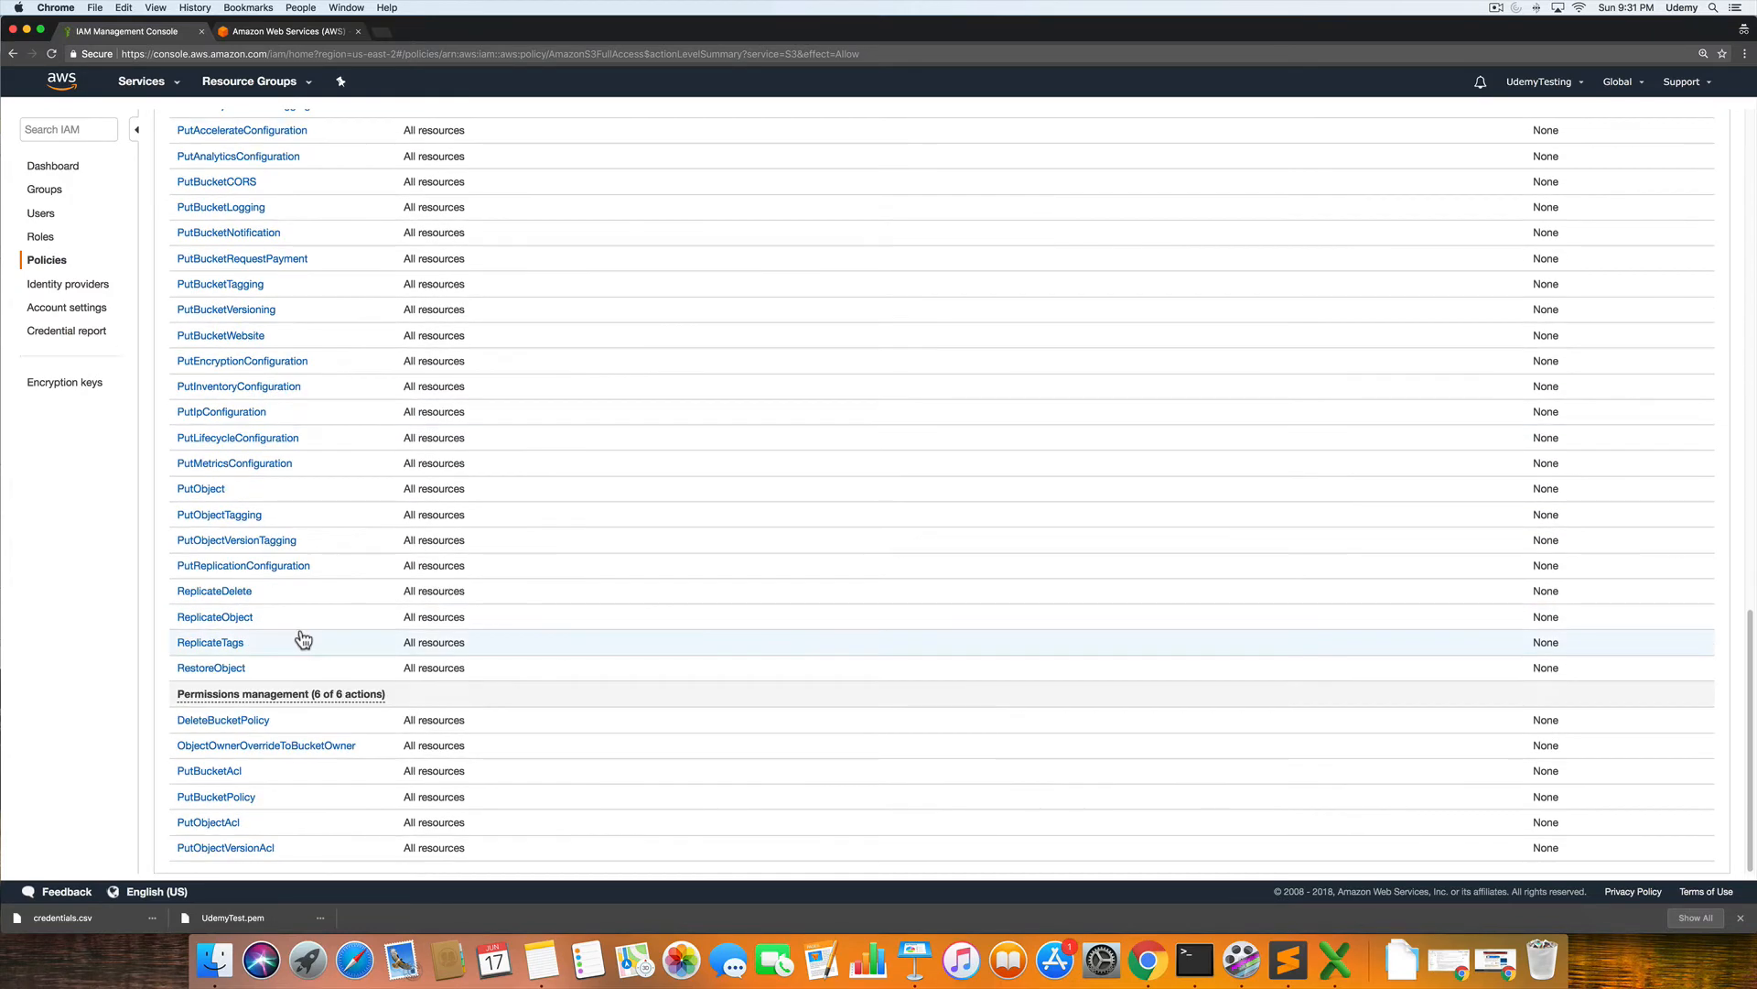
pyautogui.scroll(17, 302, 639)
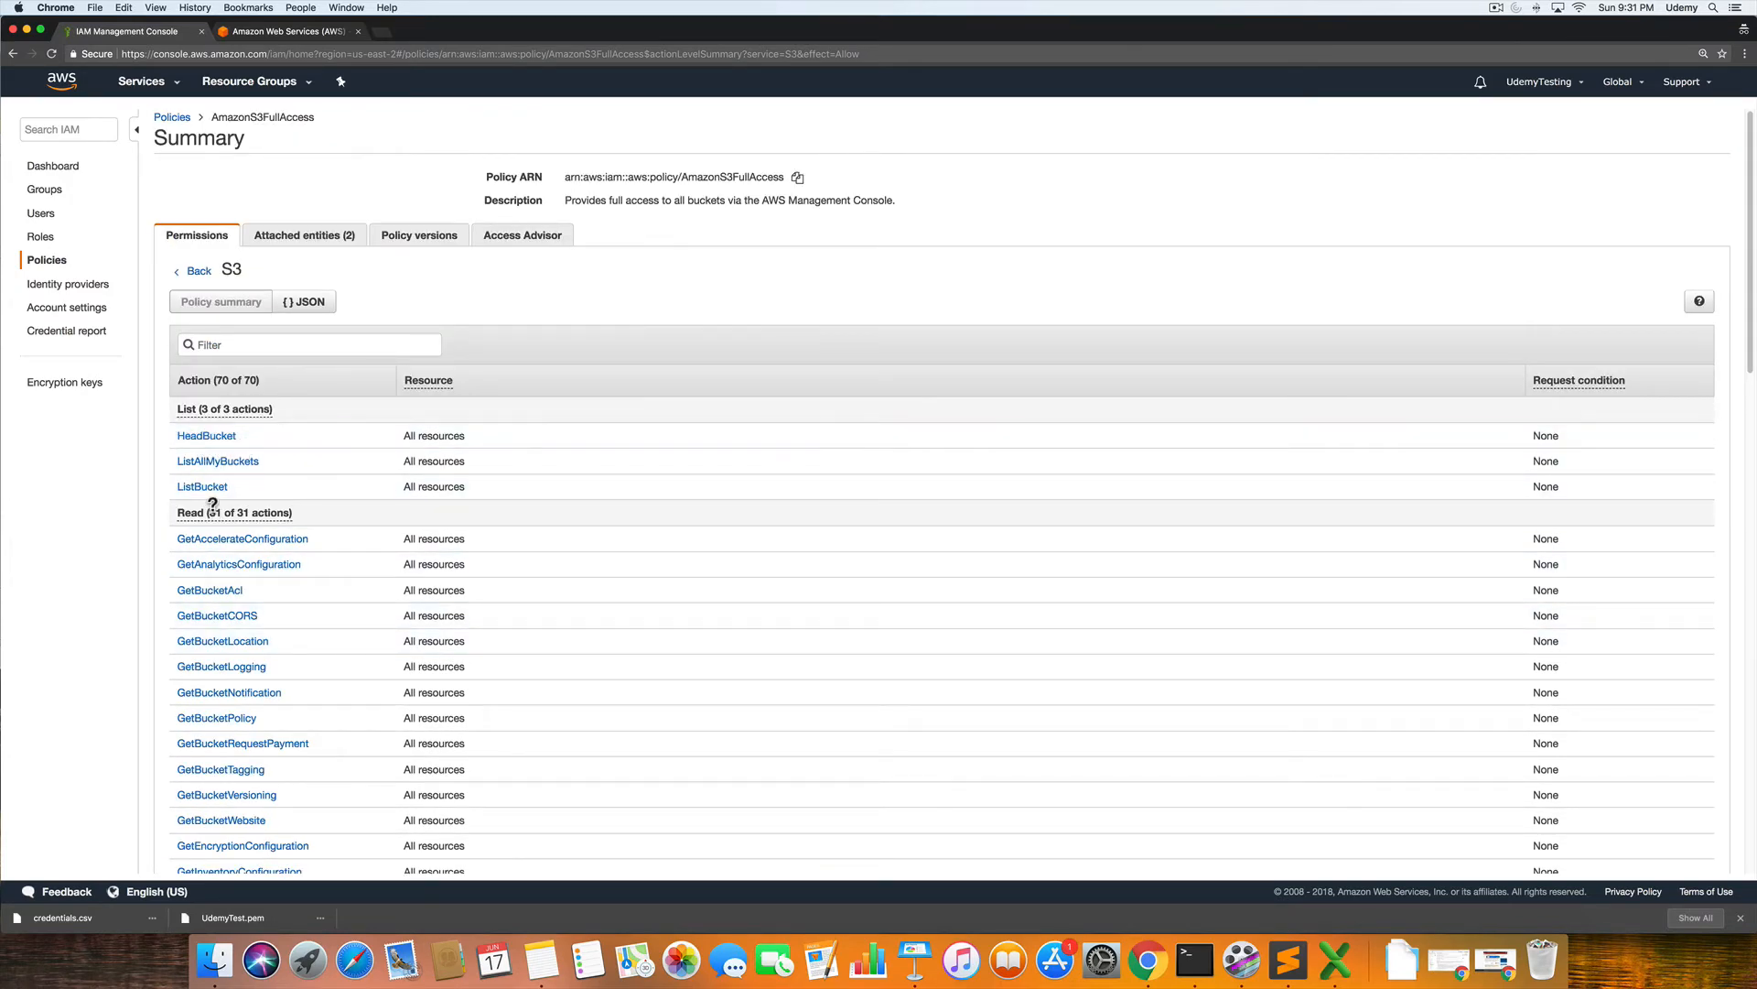
pyautogui.moveTo(215, 482)
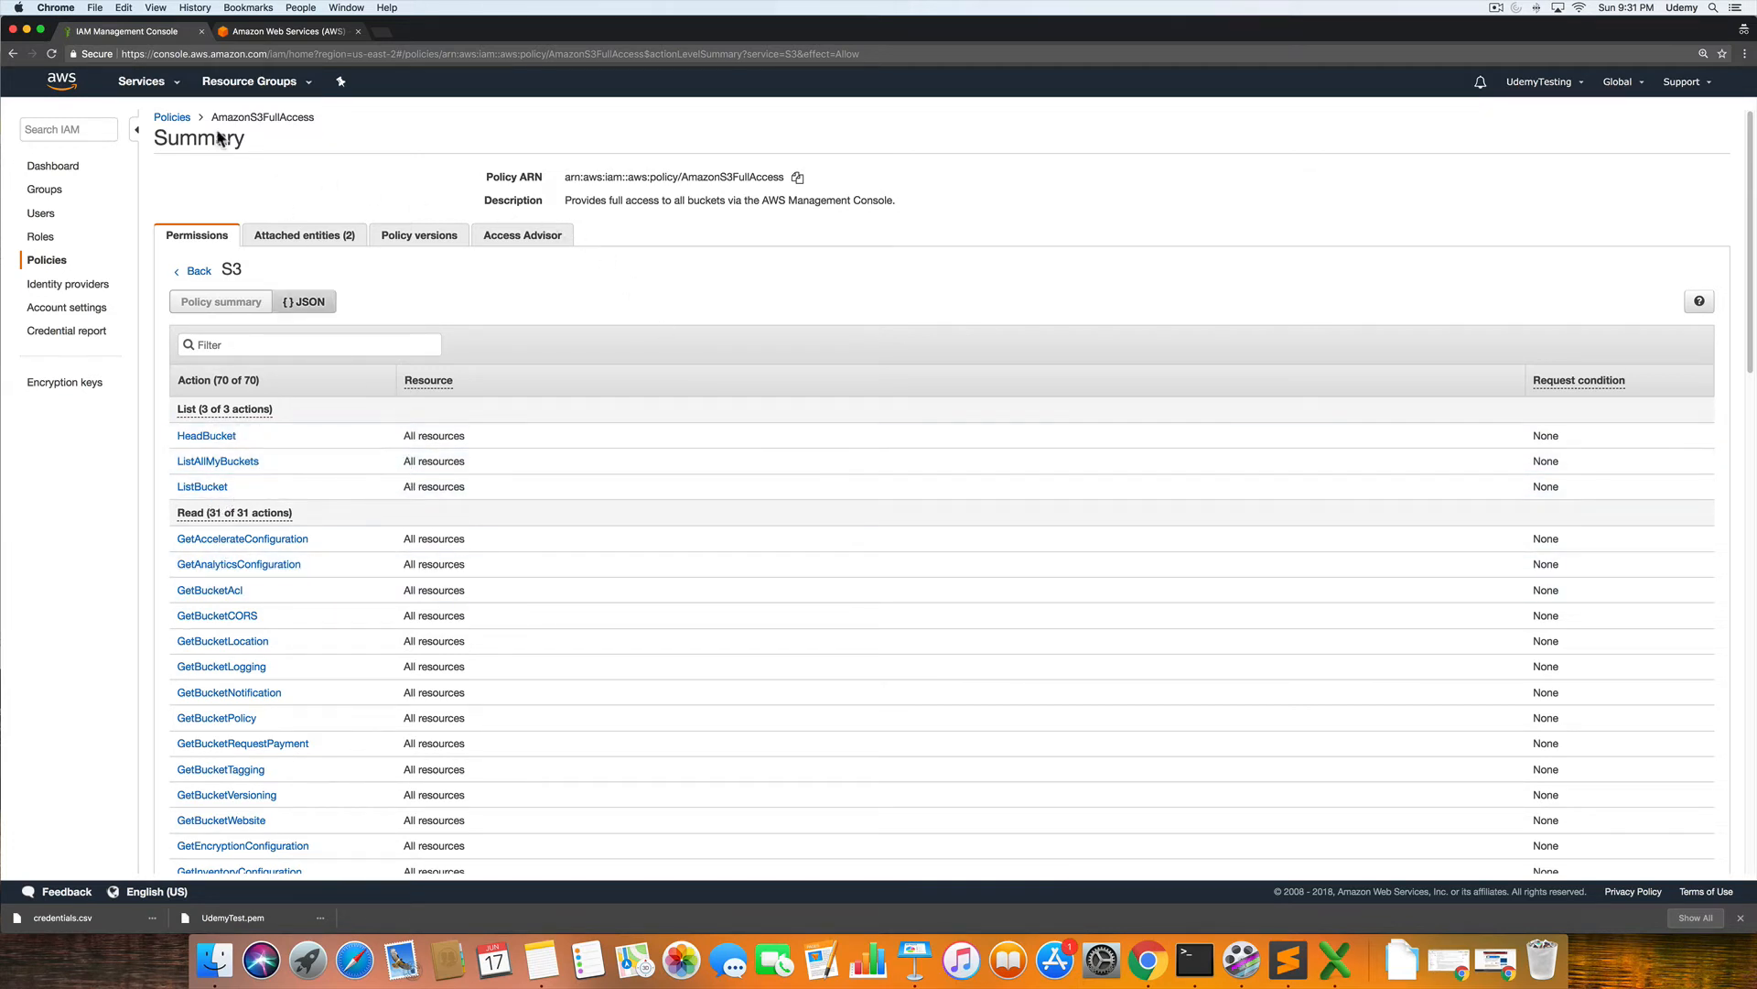
pyautogui.scroll(-2, 447, 587)
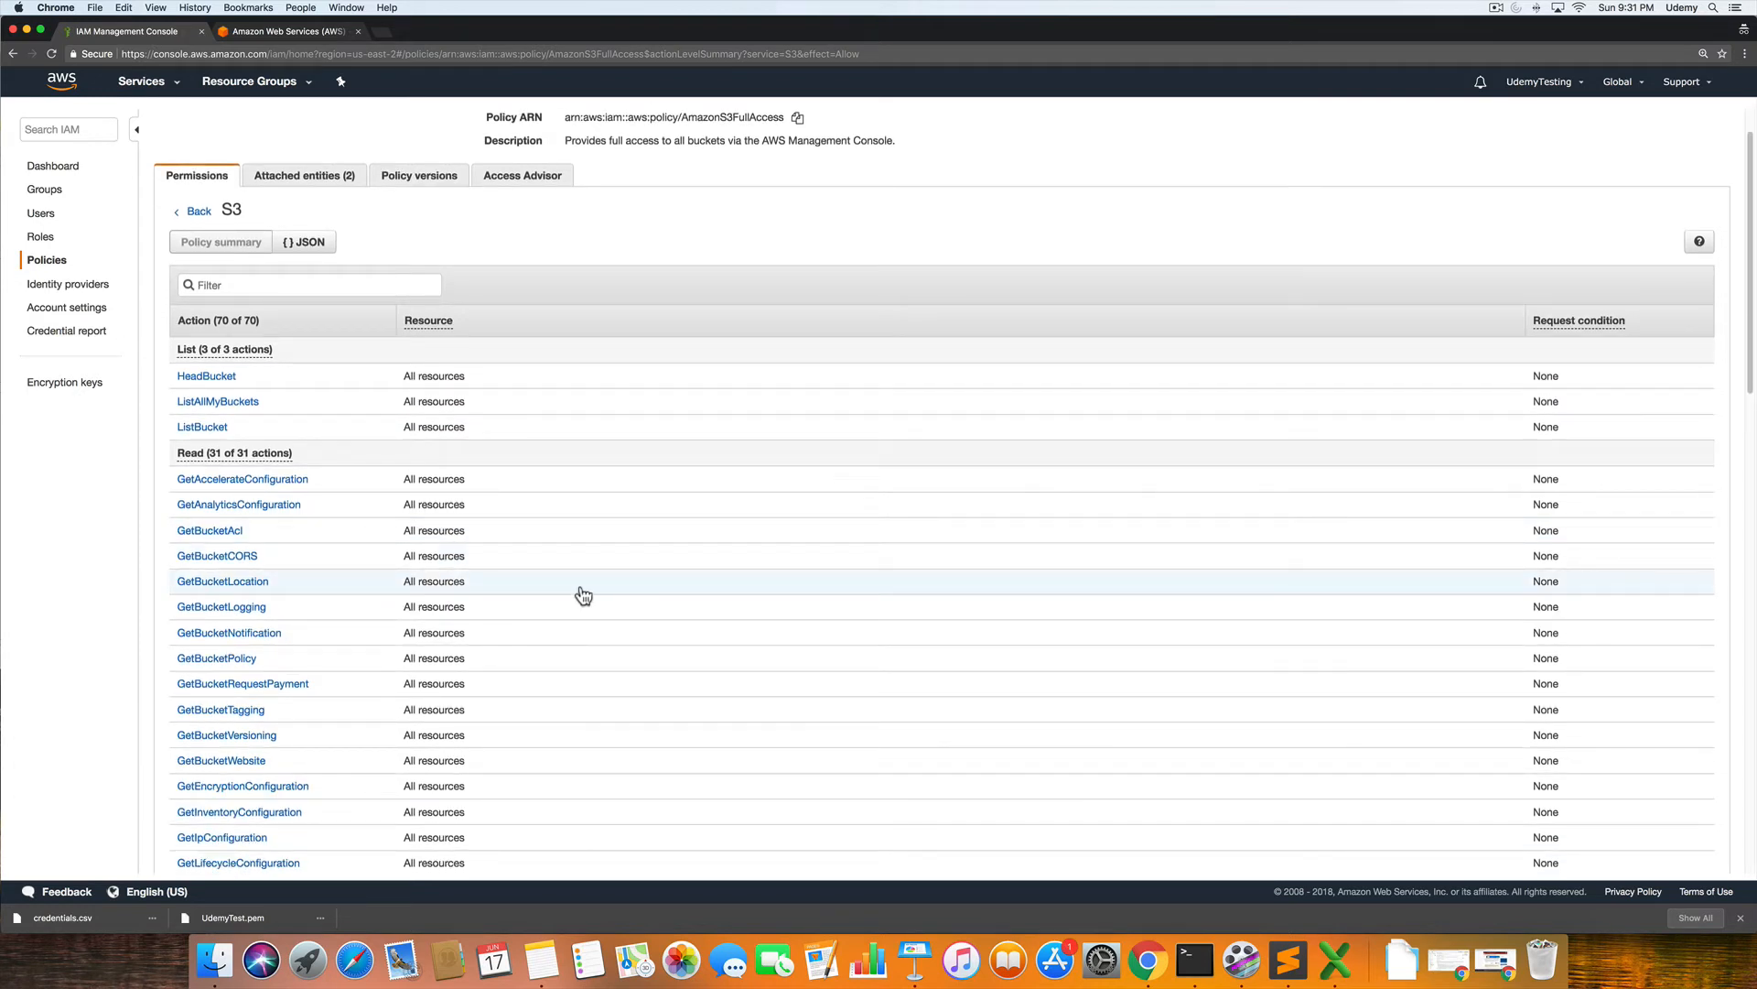
pyautogui.scroll(2, 589, 576)
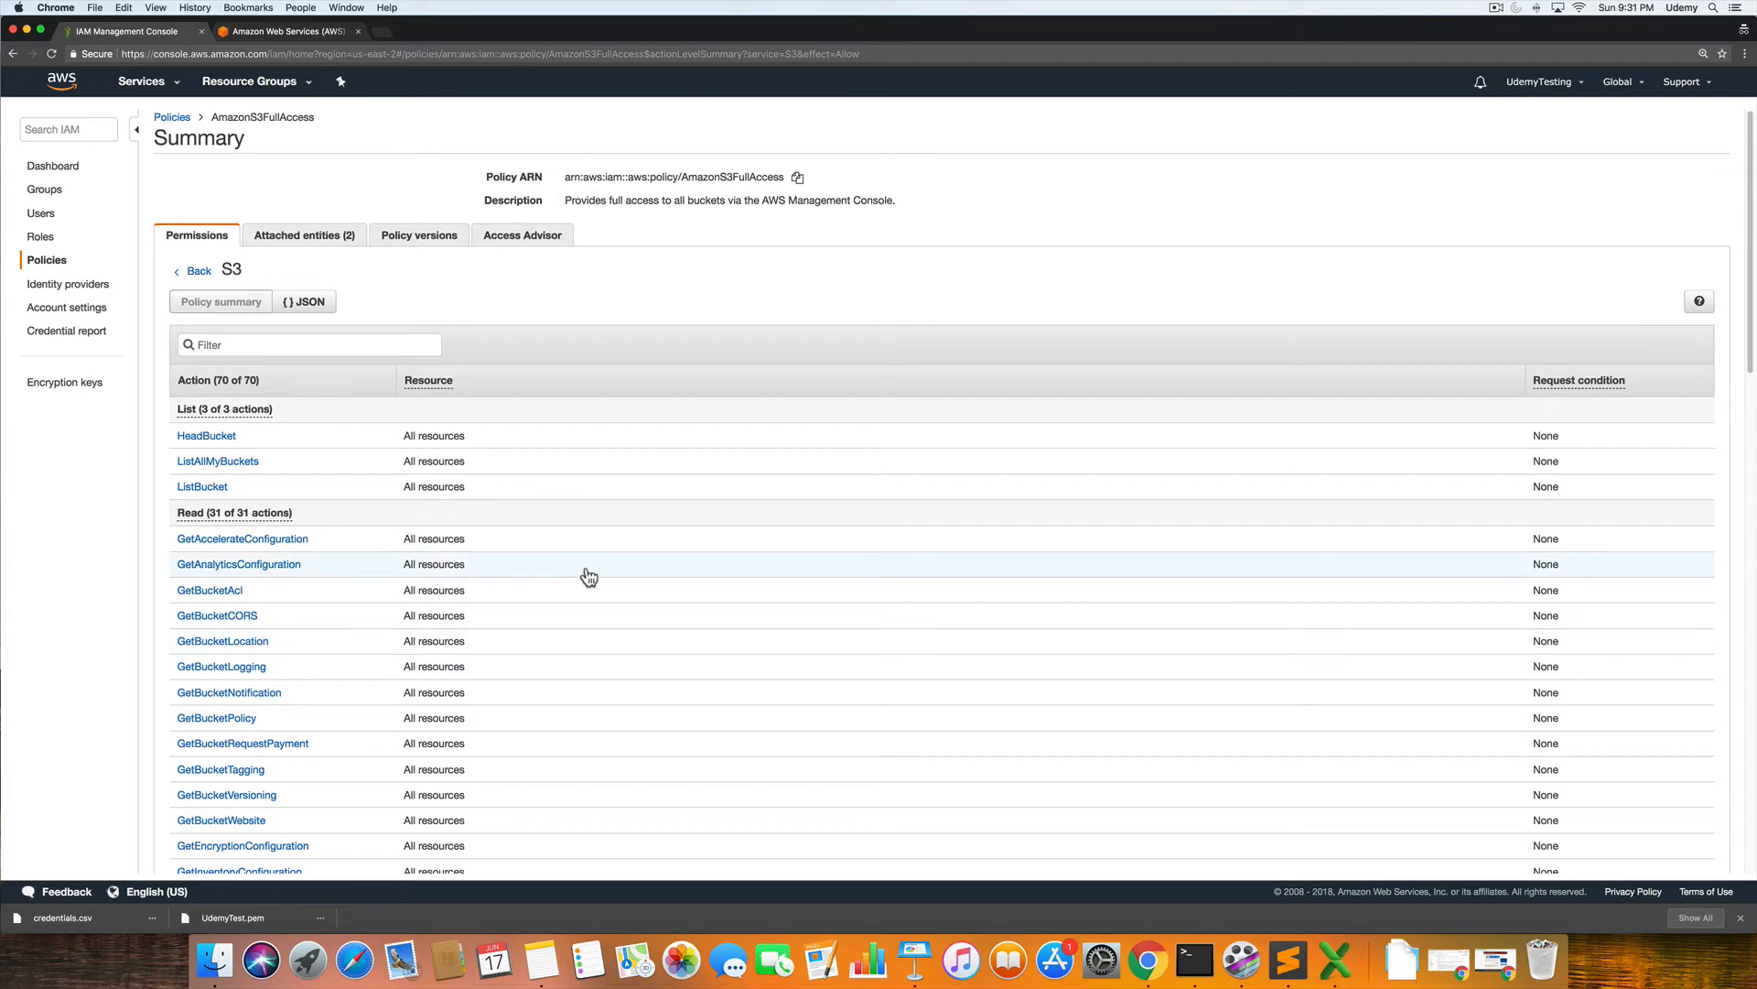
# Show the AmazonS3FullAccess policy as JSON and read its version, effect, action and resource entries
pyautogui.click(203, 272)
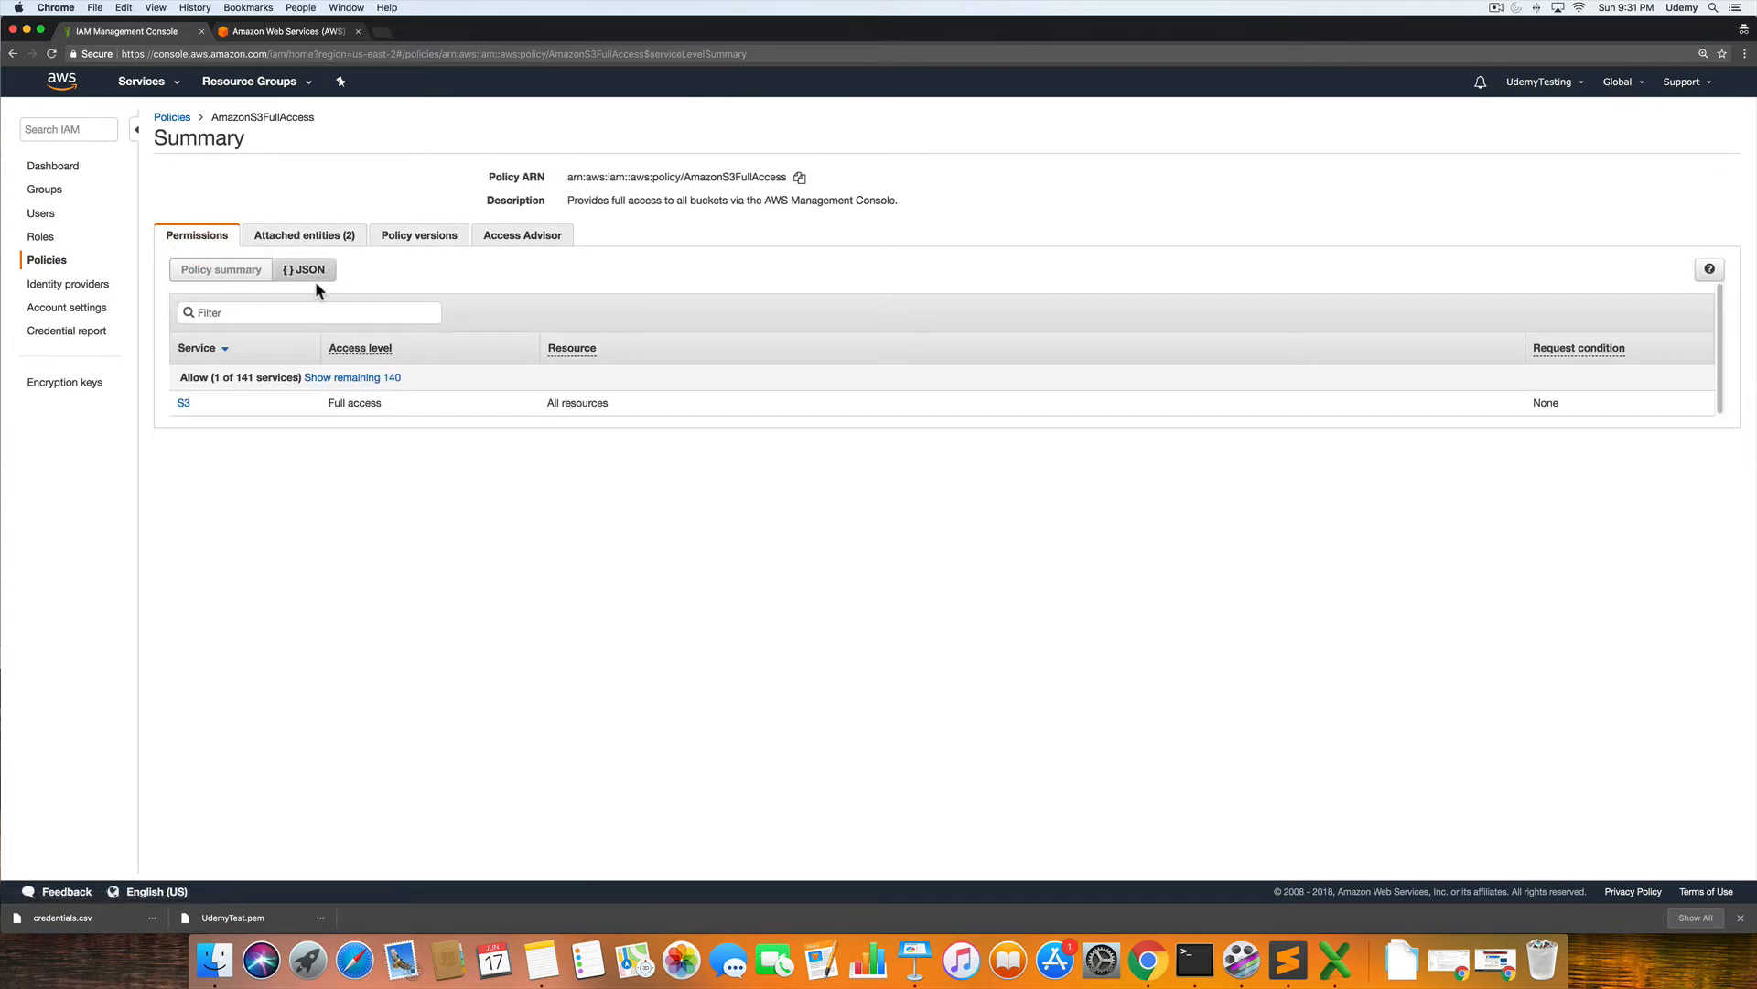
pyautogui.click(309, 272)
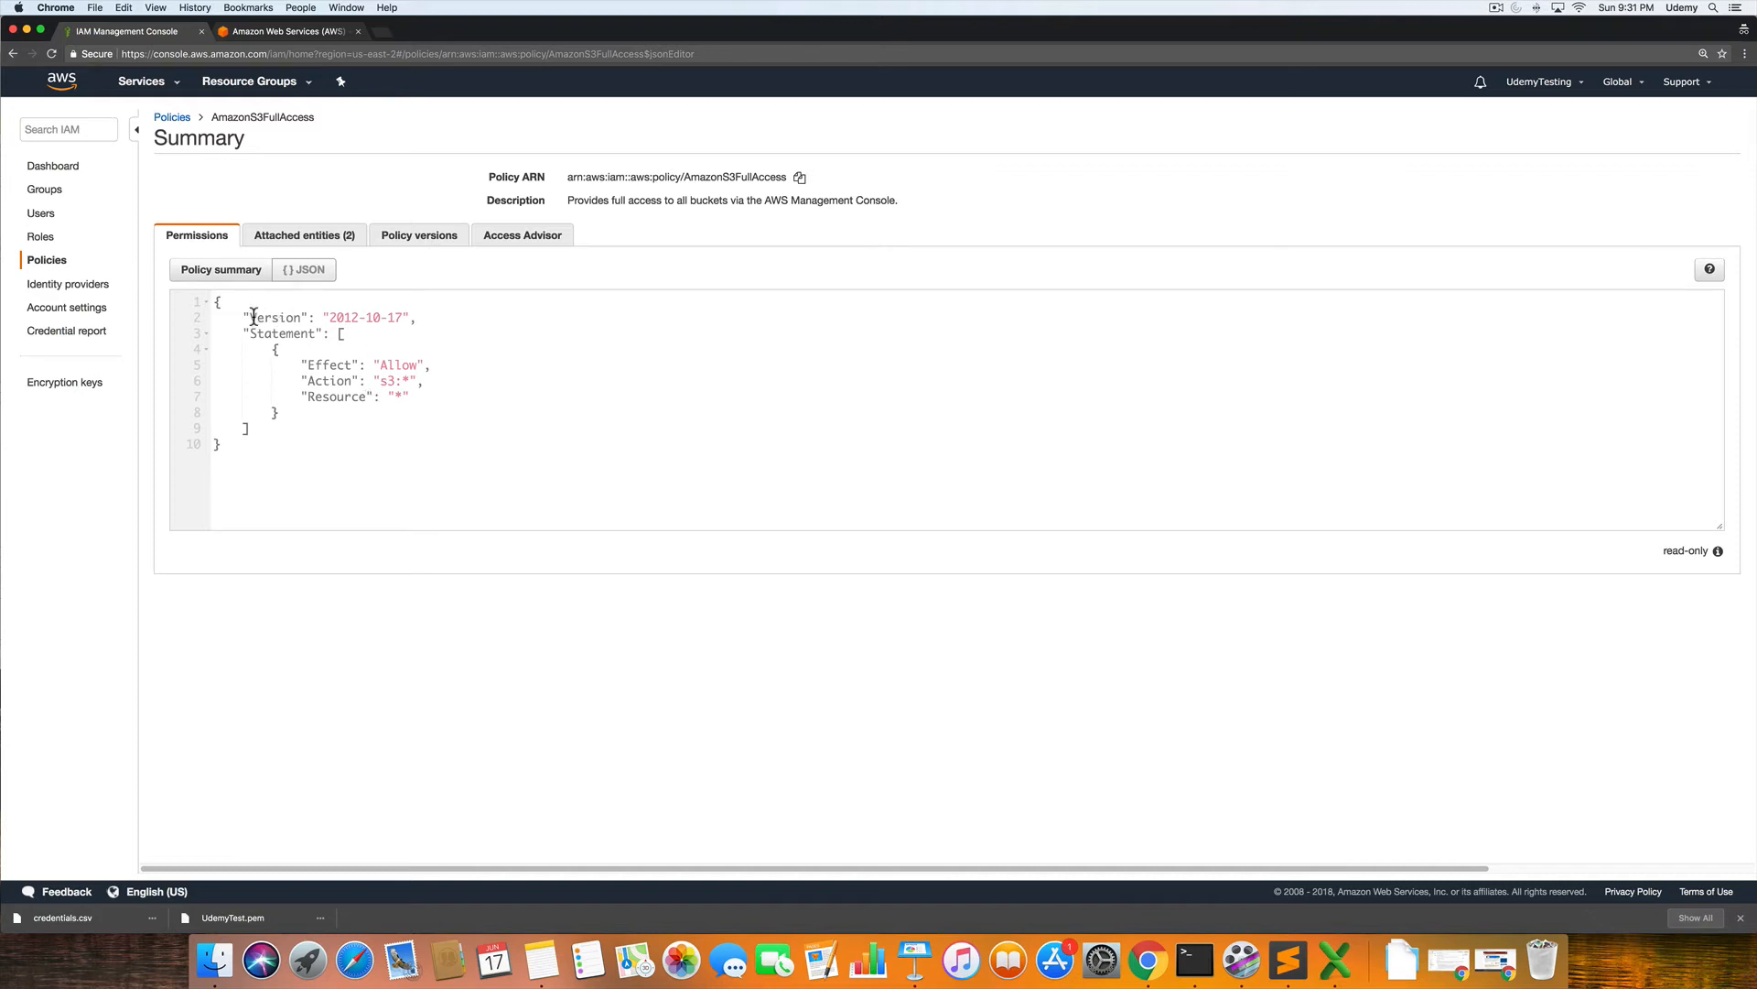
pyautogui.moveTo(250, 317); pyautogui.dragTo(406, 316)
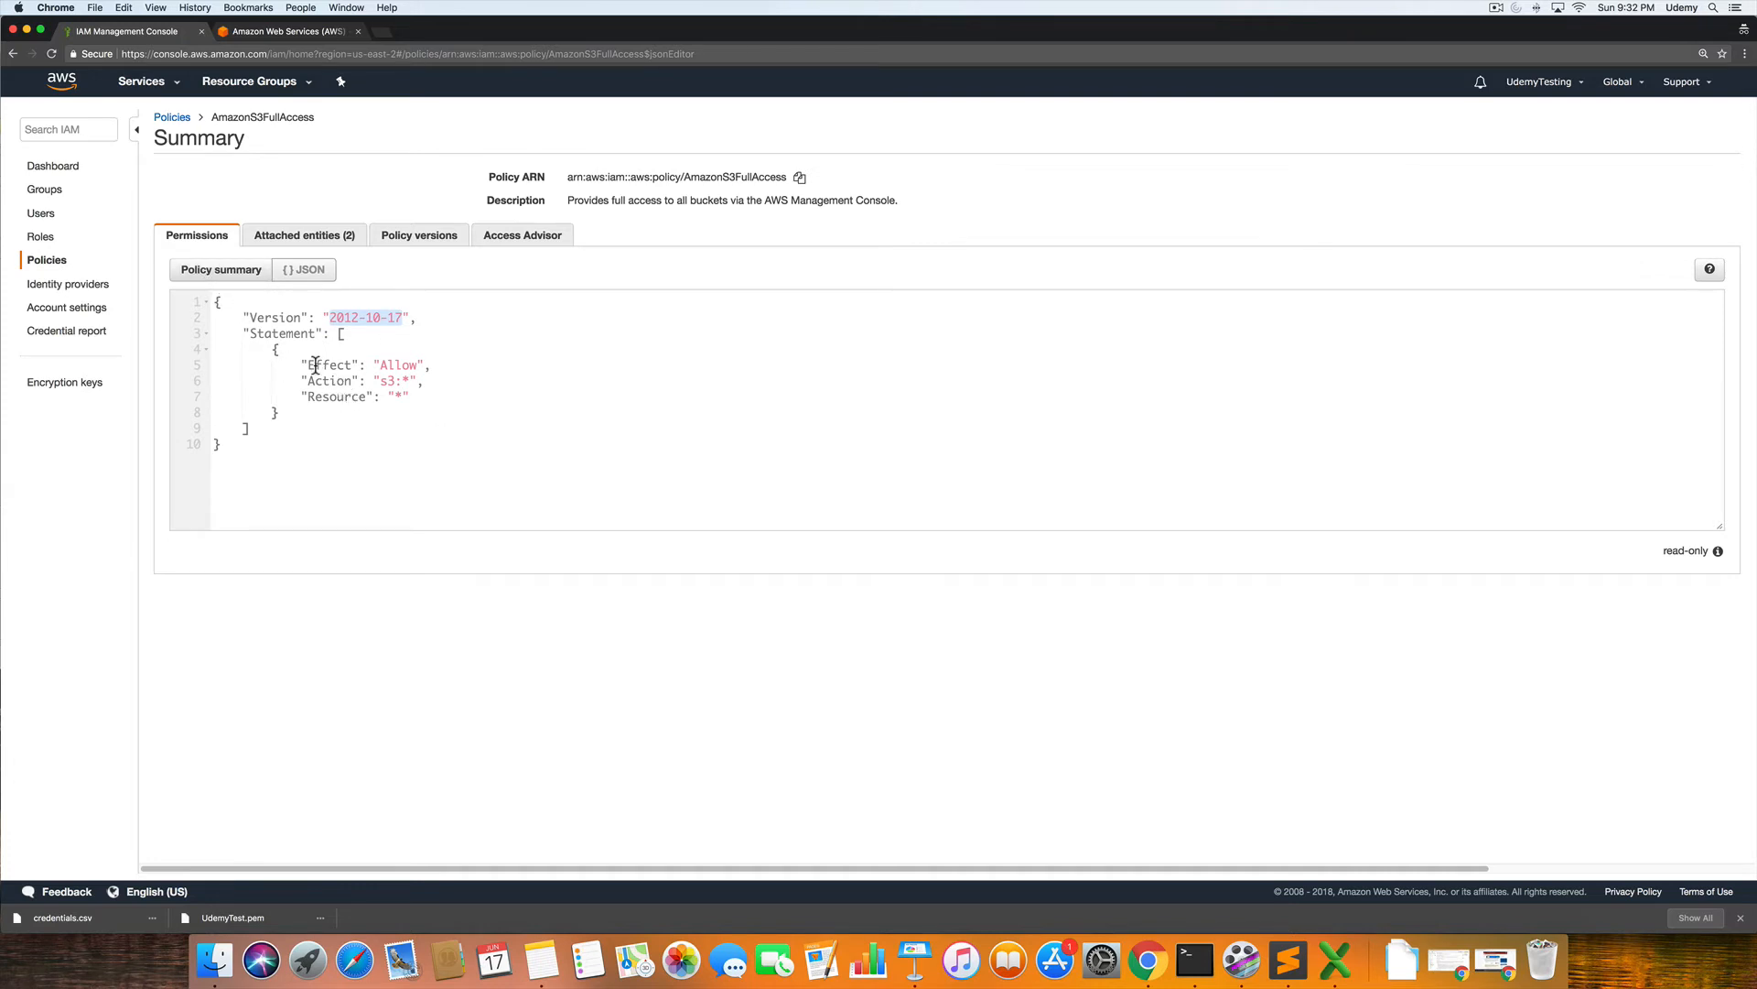
pyautogui.moveTo(309, 364); pyautogui.dragTo(417, 365)
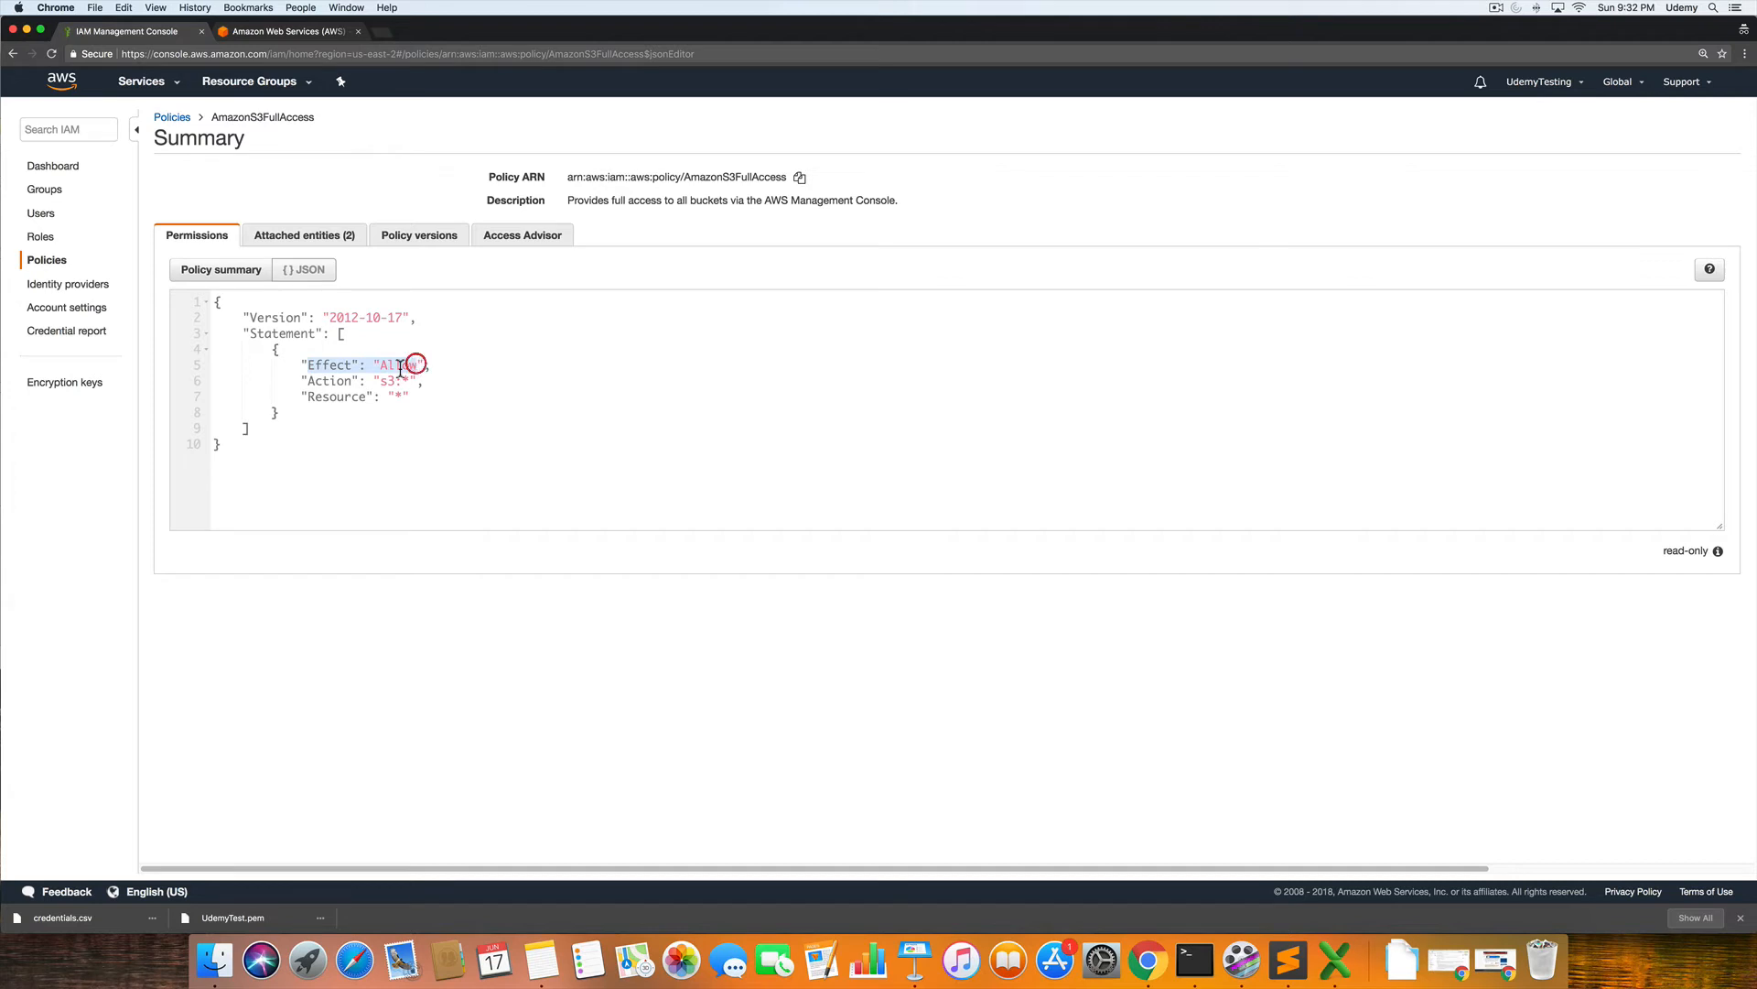
pyautogui.moveTo(311, 380); pyautogui.dragTo(406, 393)
pyautogui.click(323, 395)
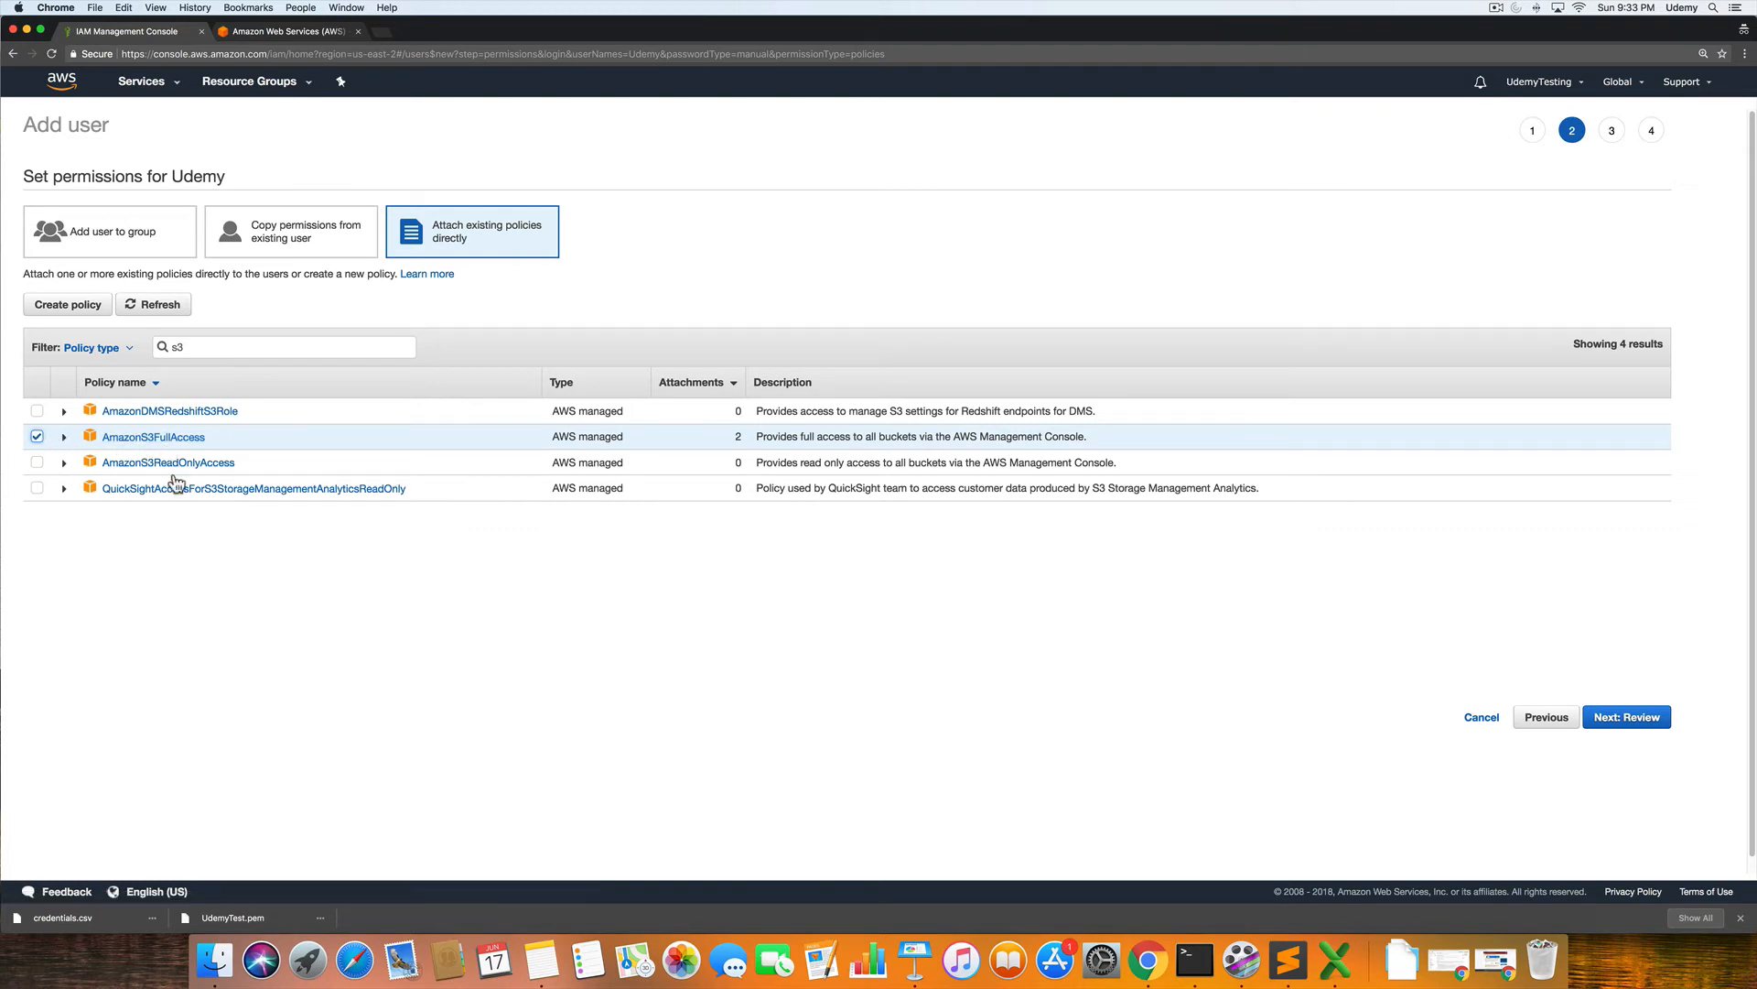
# Proceed through the review to create the user, and copy the AWS Management Console sign-in URL
pyautogui.click(1626, 717)
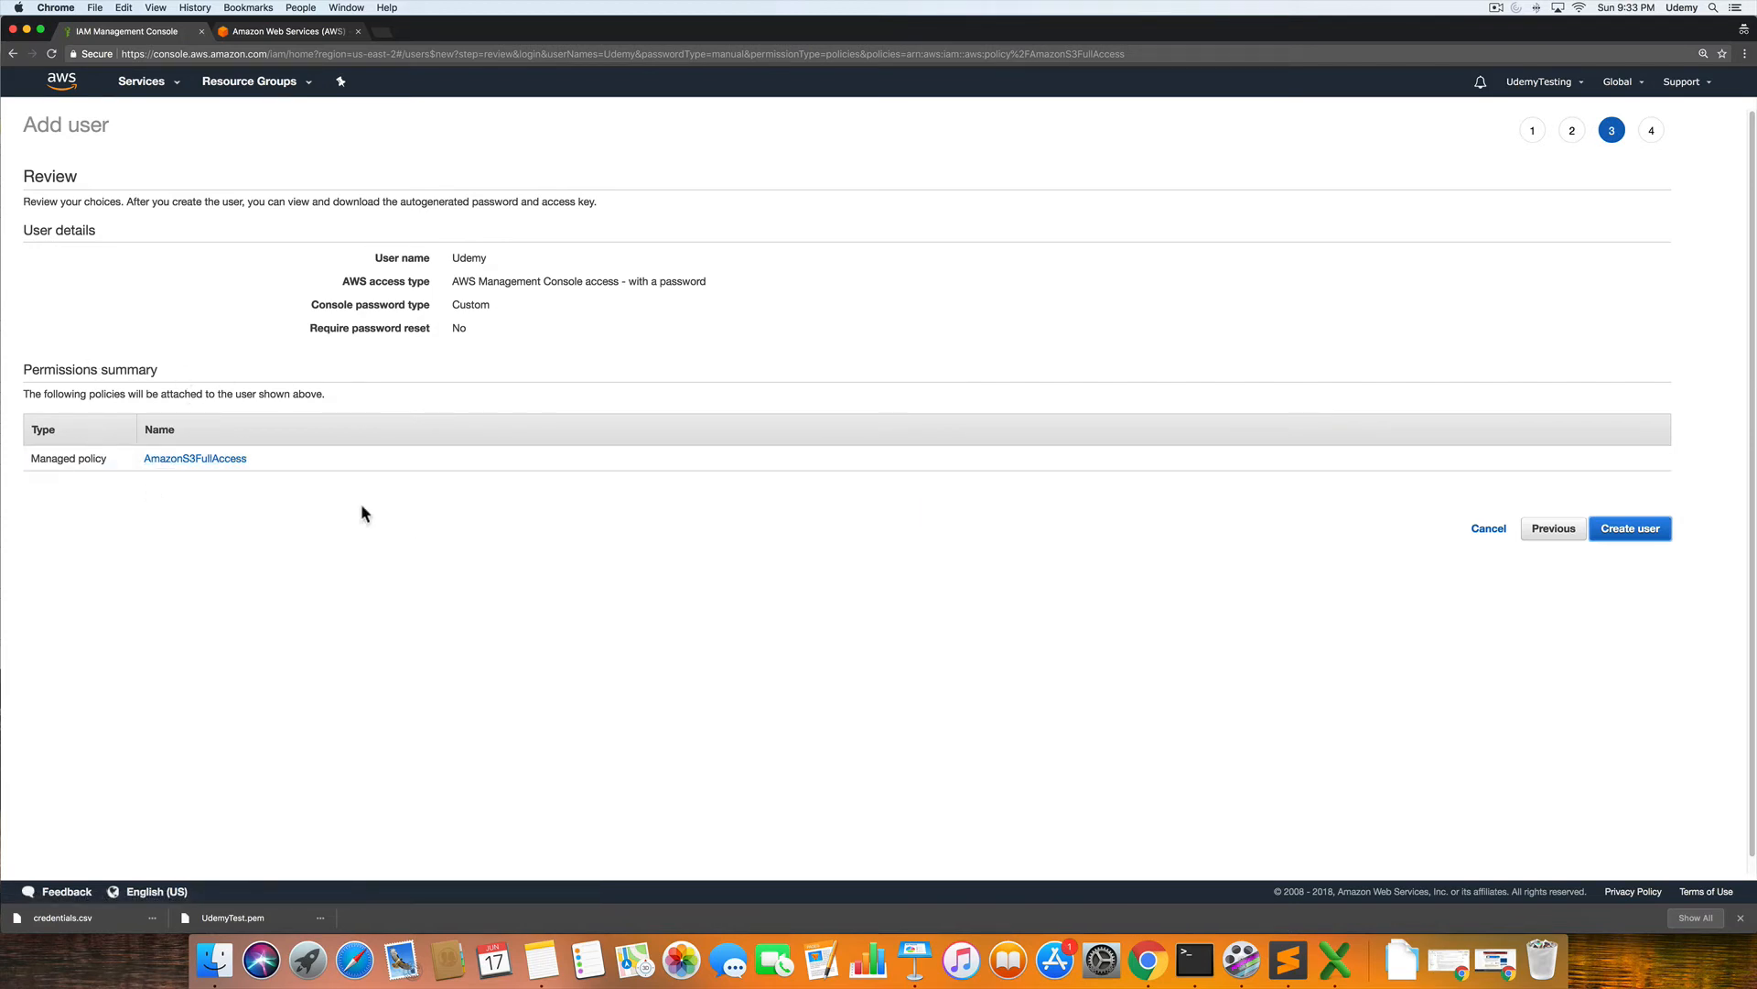
pyautogui.click(1639, 534)
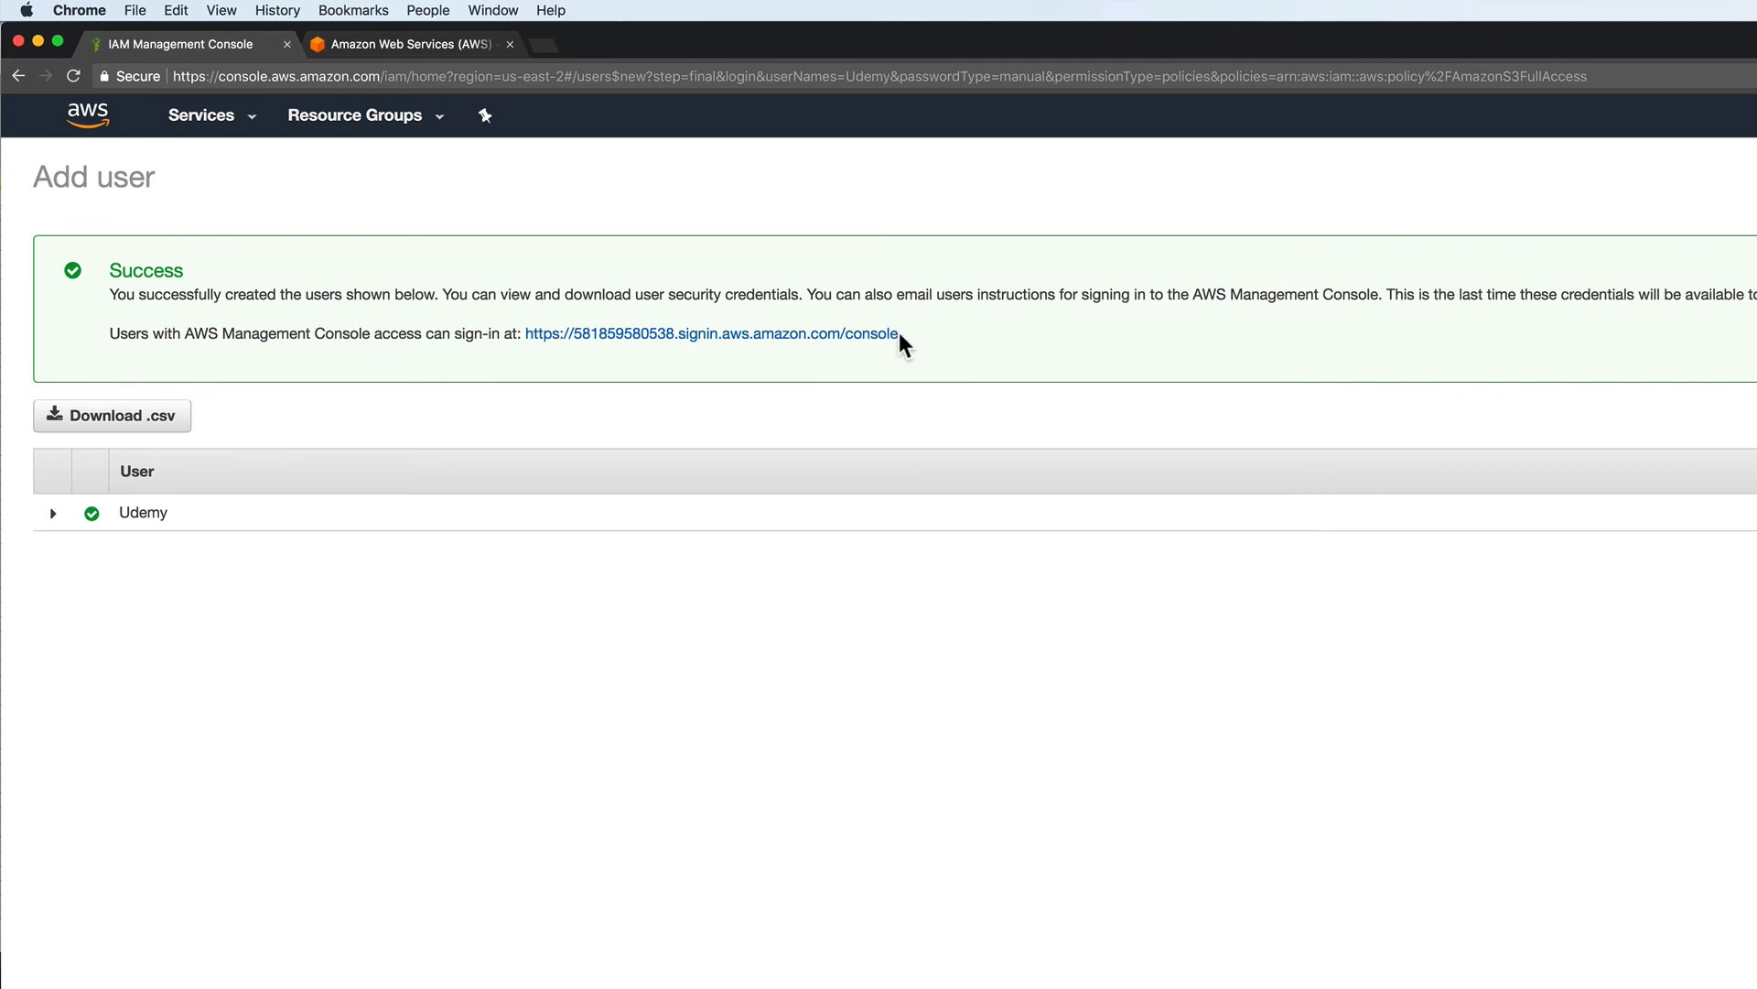
pyautogui.moveTo(898, 338); pyautogui.dragTo(530, 335)
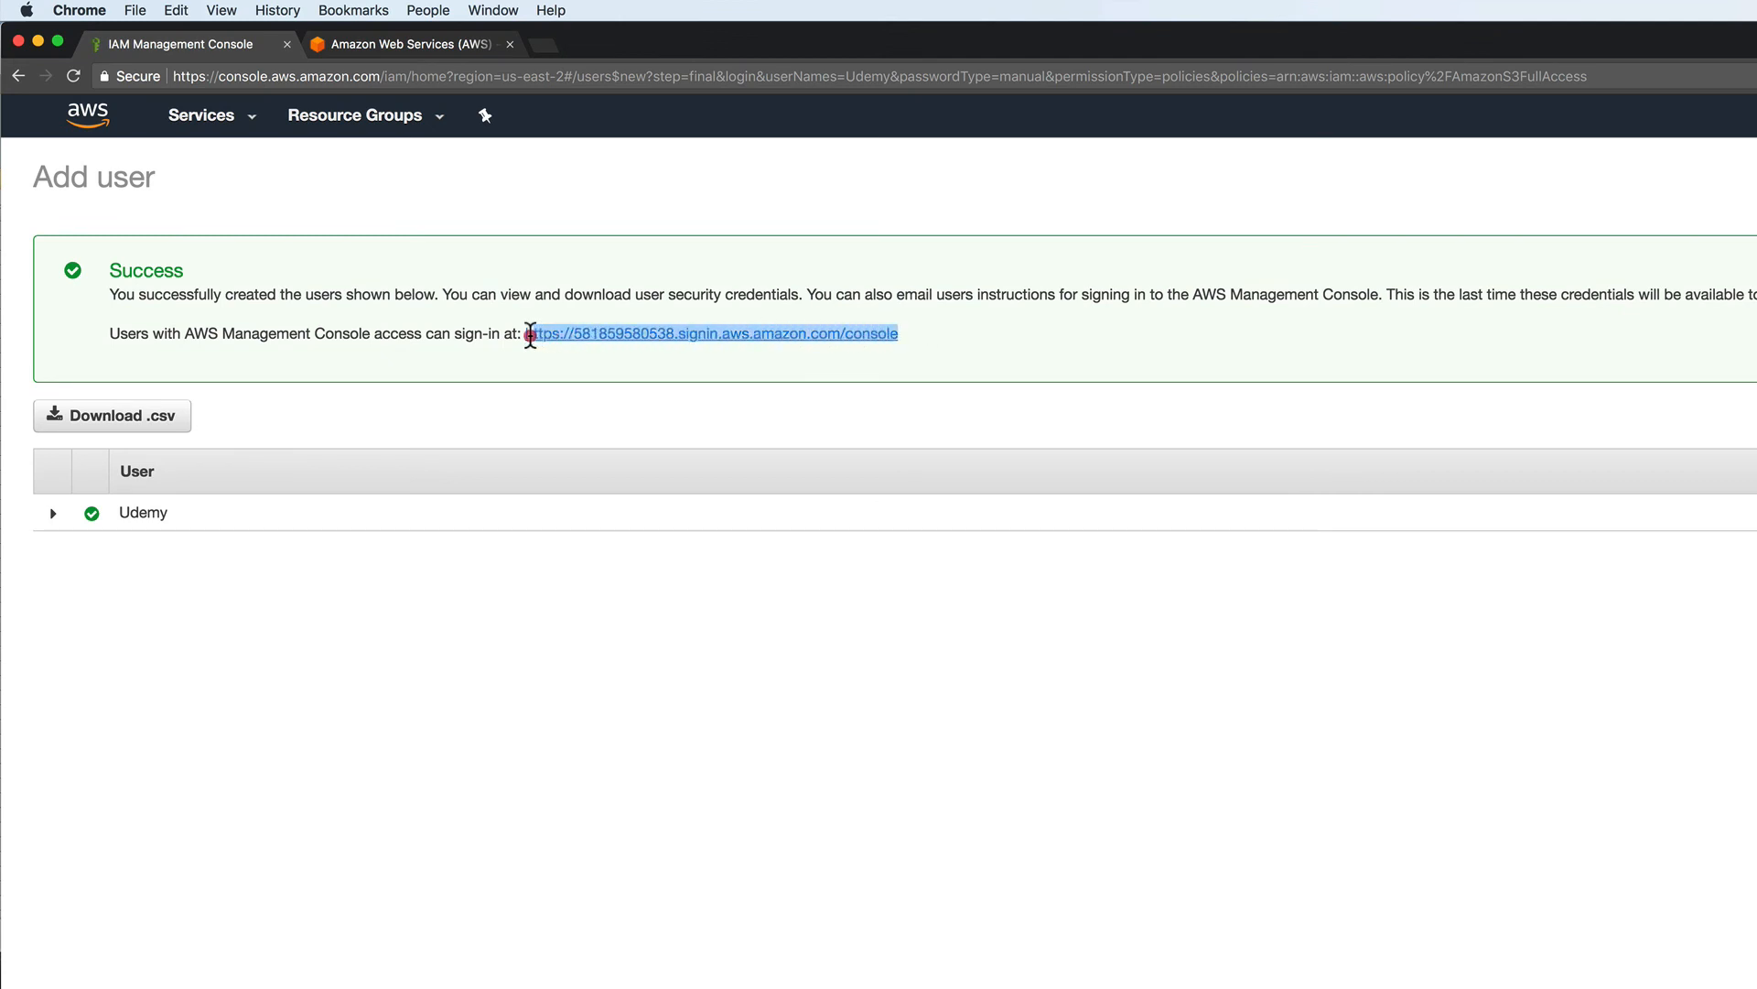
pyautogui.rightClick(530, 336)
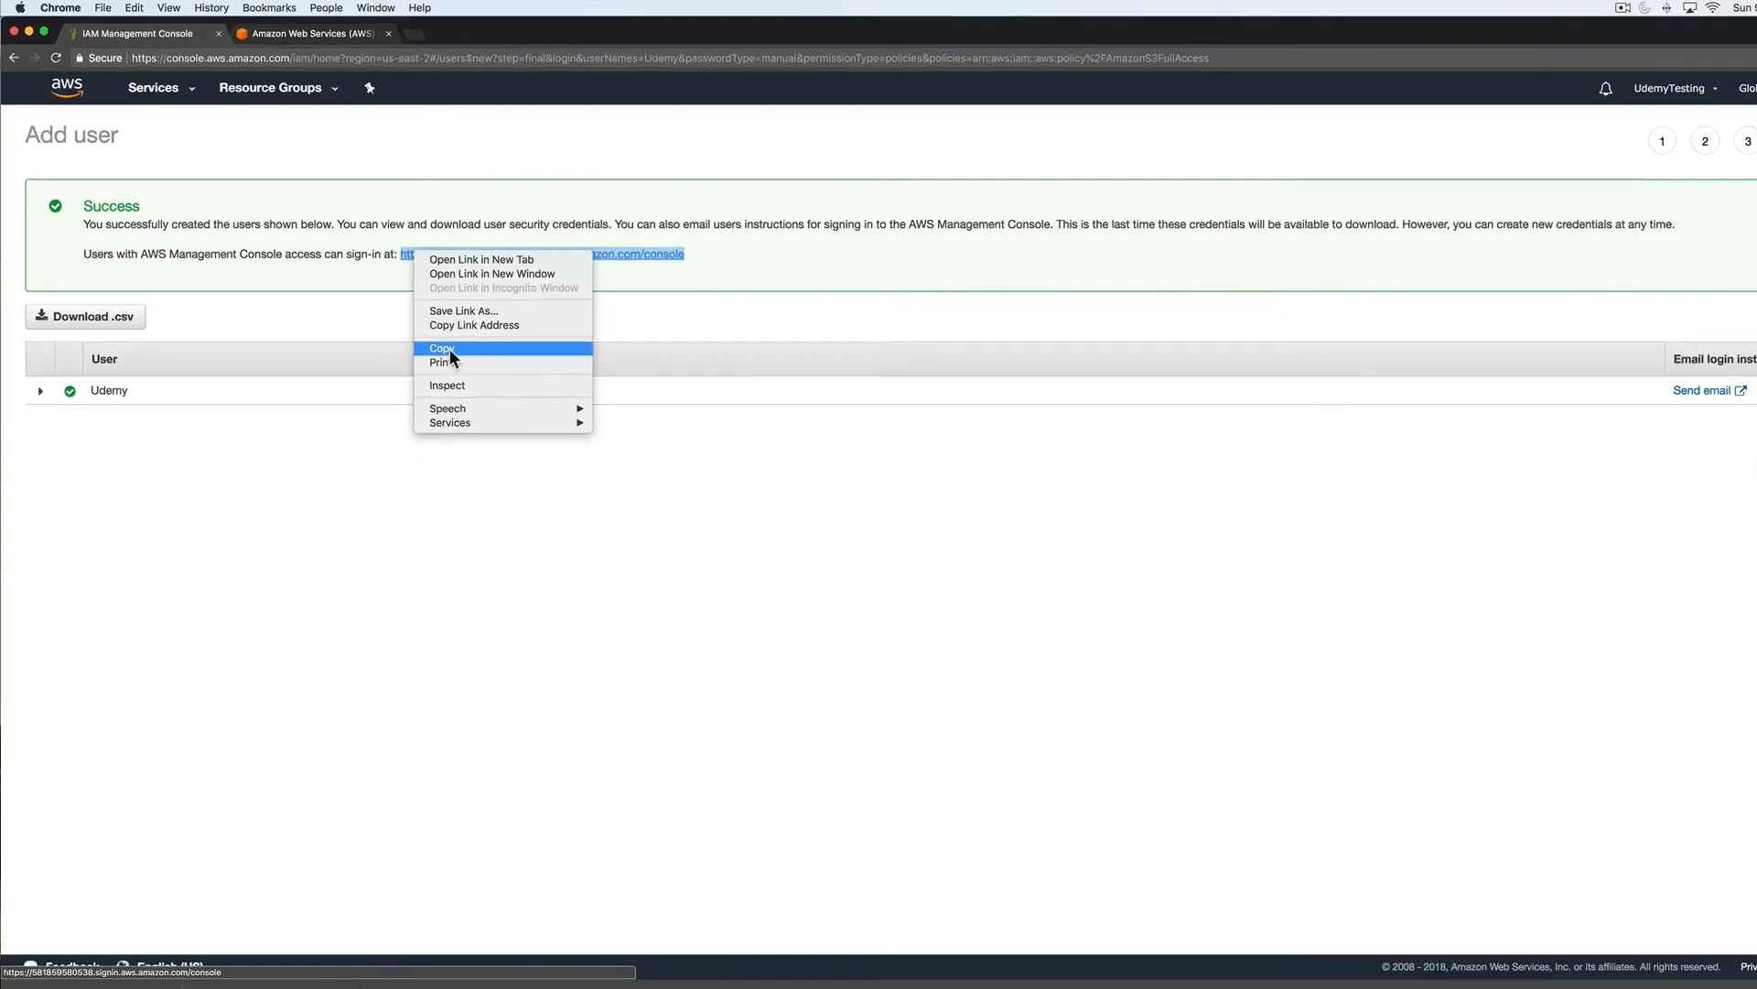
pyautogui.click(443, 349)
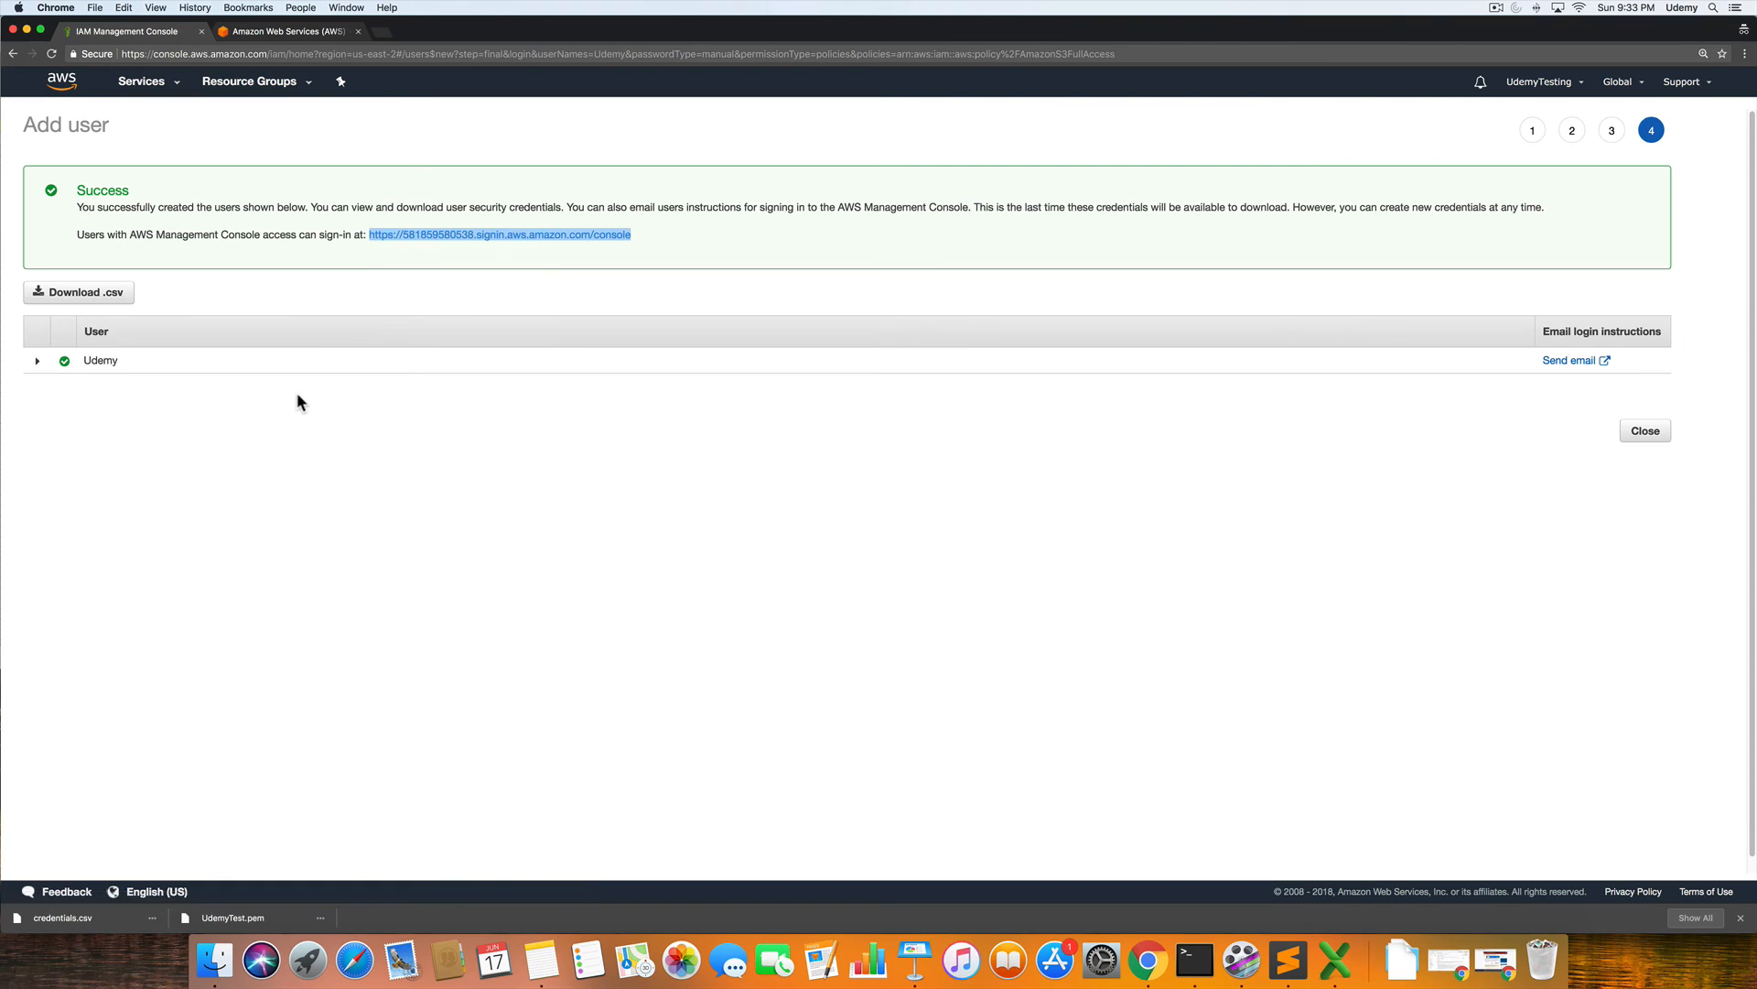
# Close the Add user wizard and open the copied AWS Management Console sign-in URL in a new browser tab
pyautogui.click(1643, 431)
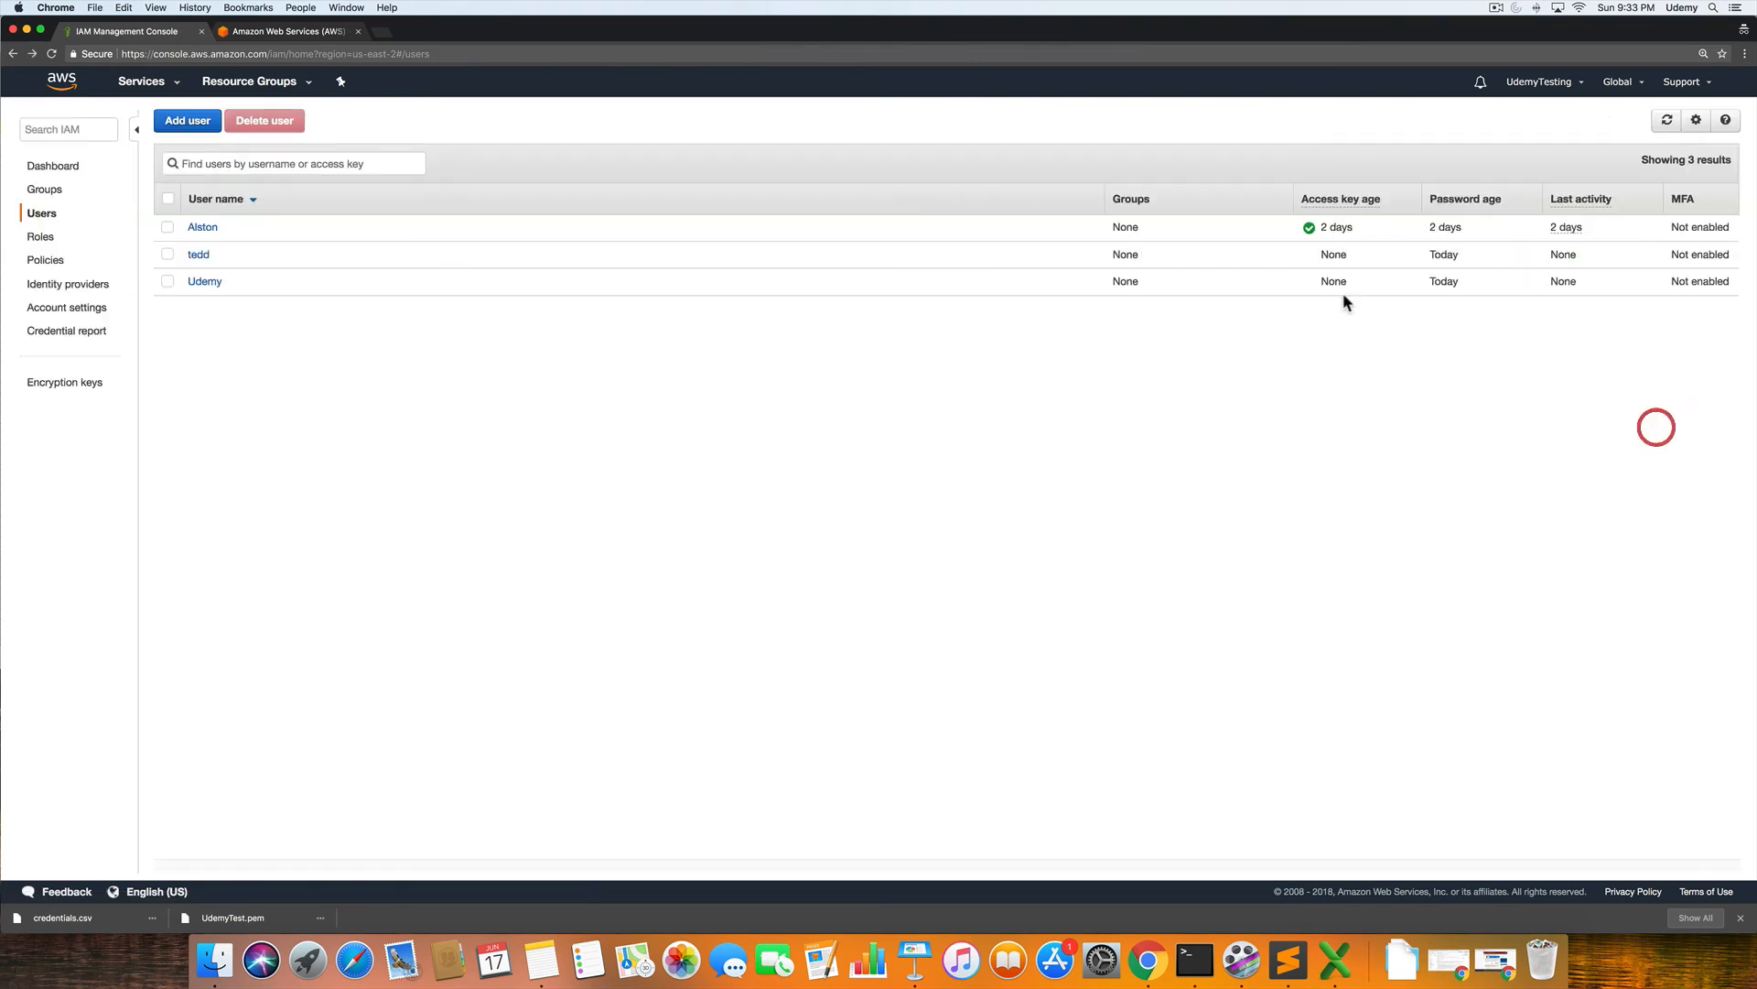
pyautogui.click(386, 31)
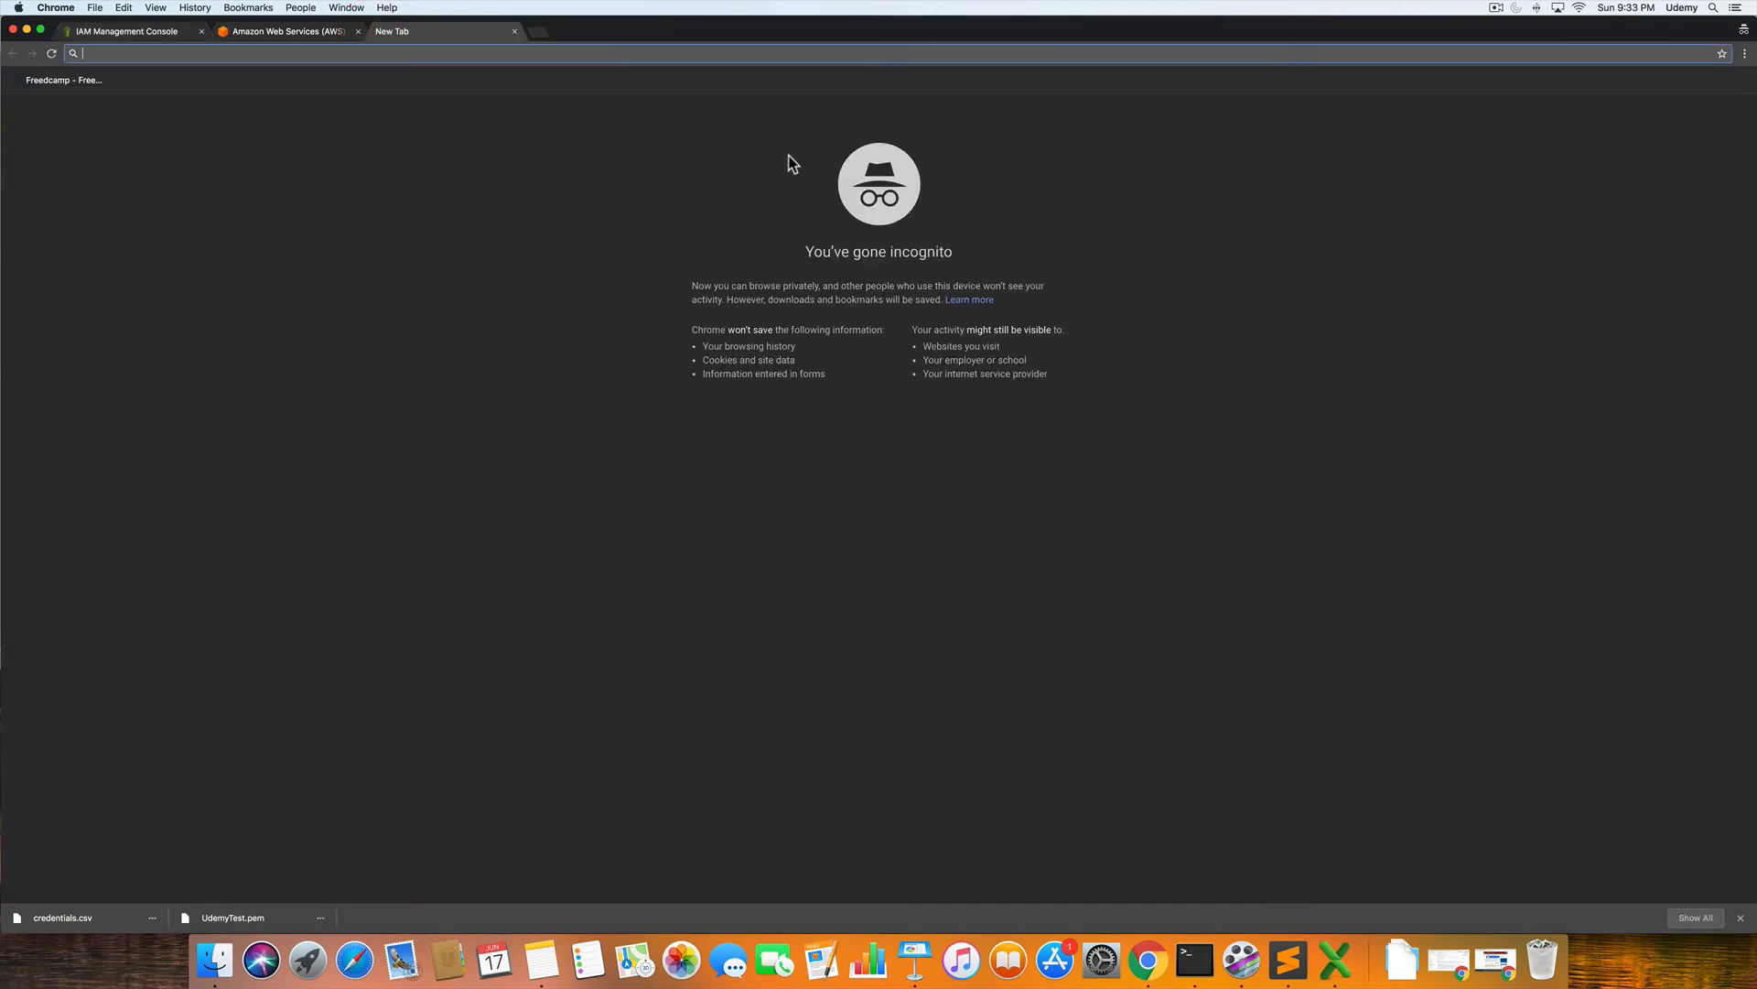
pyautogui.press('super+v')
pyautogui.press('Return')
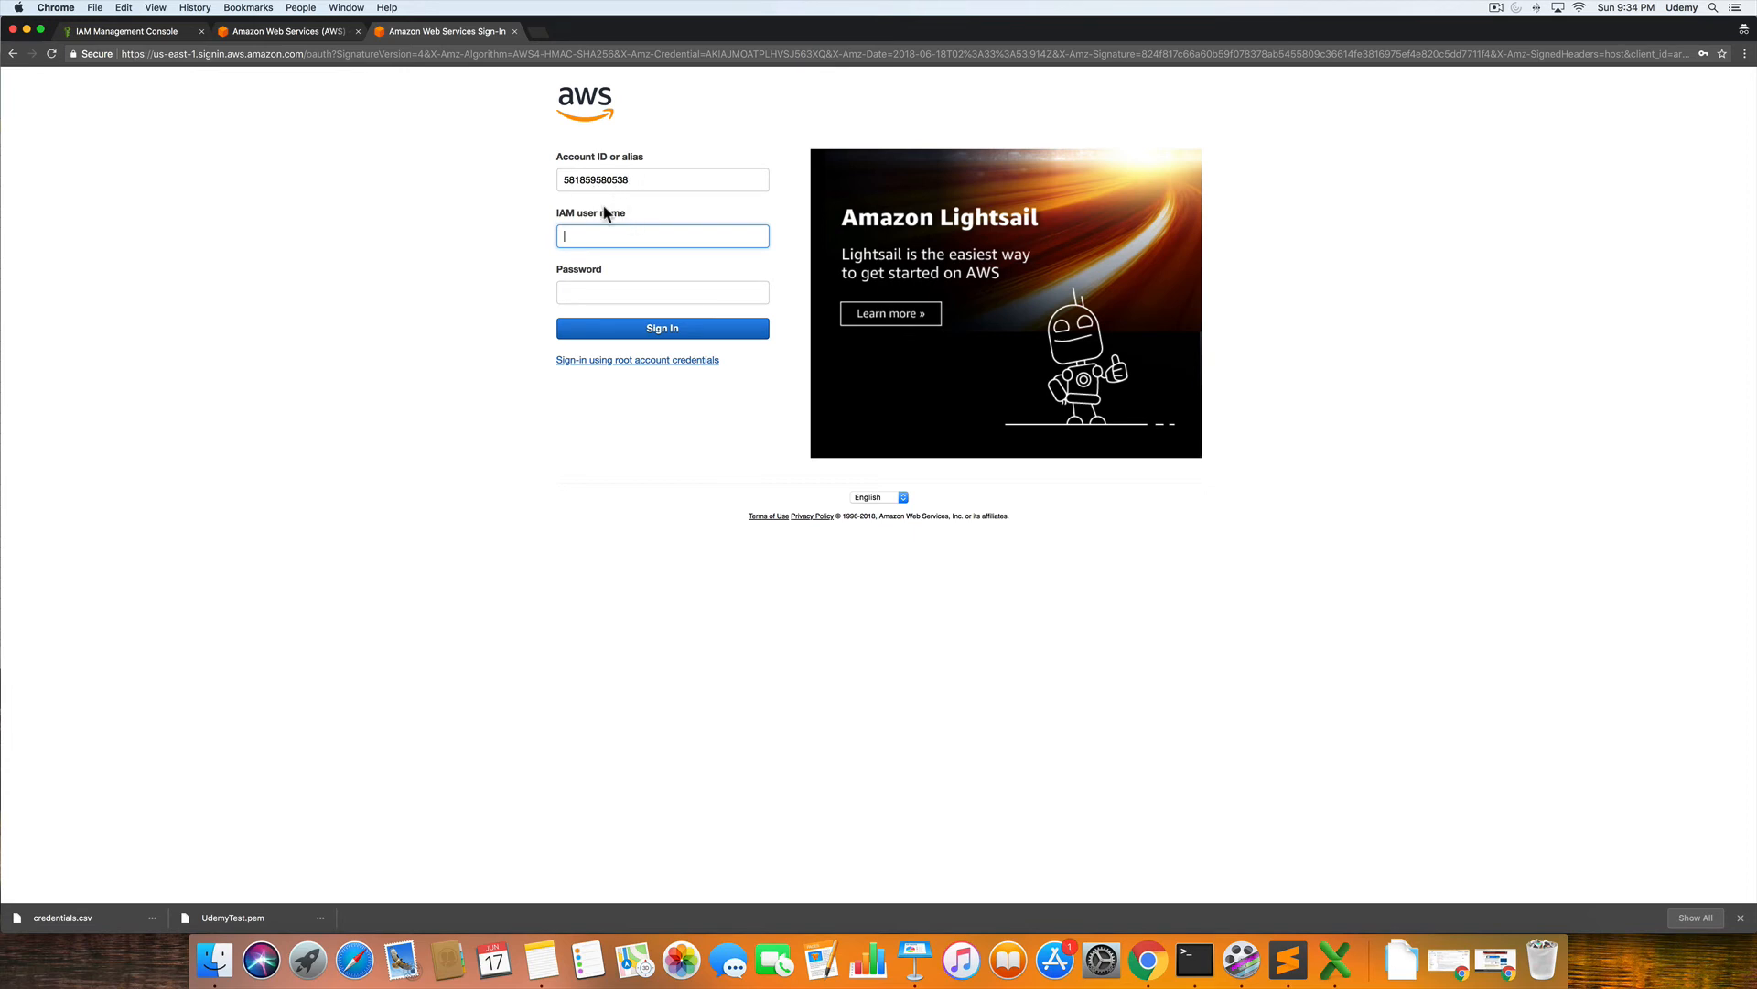
# Sign in to the AWS console as the IAM user Udemy with the account password
pyautogui.write('Udemy')
pyautogui.press('Tab')
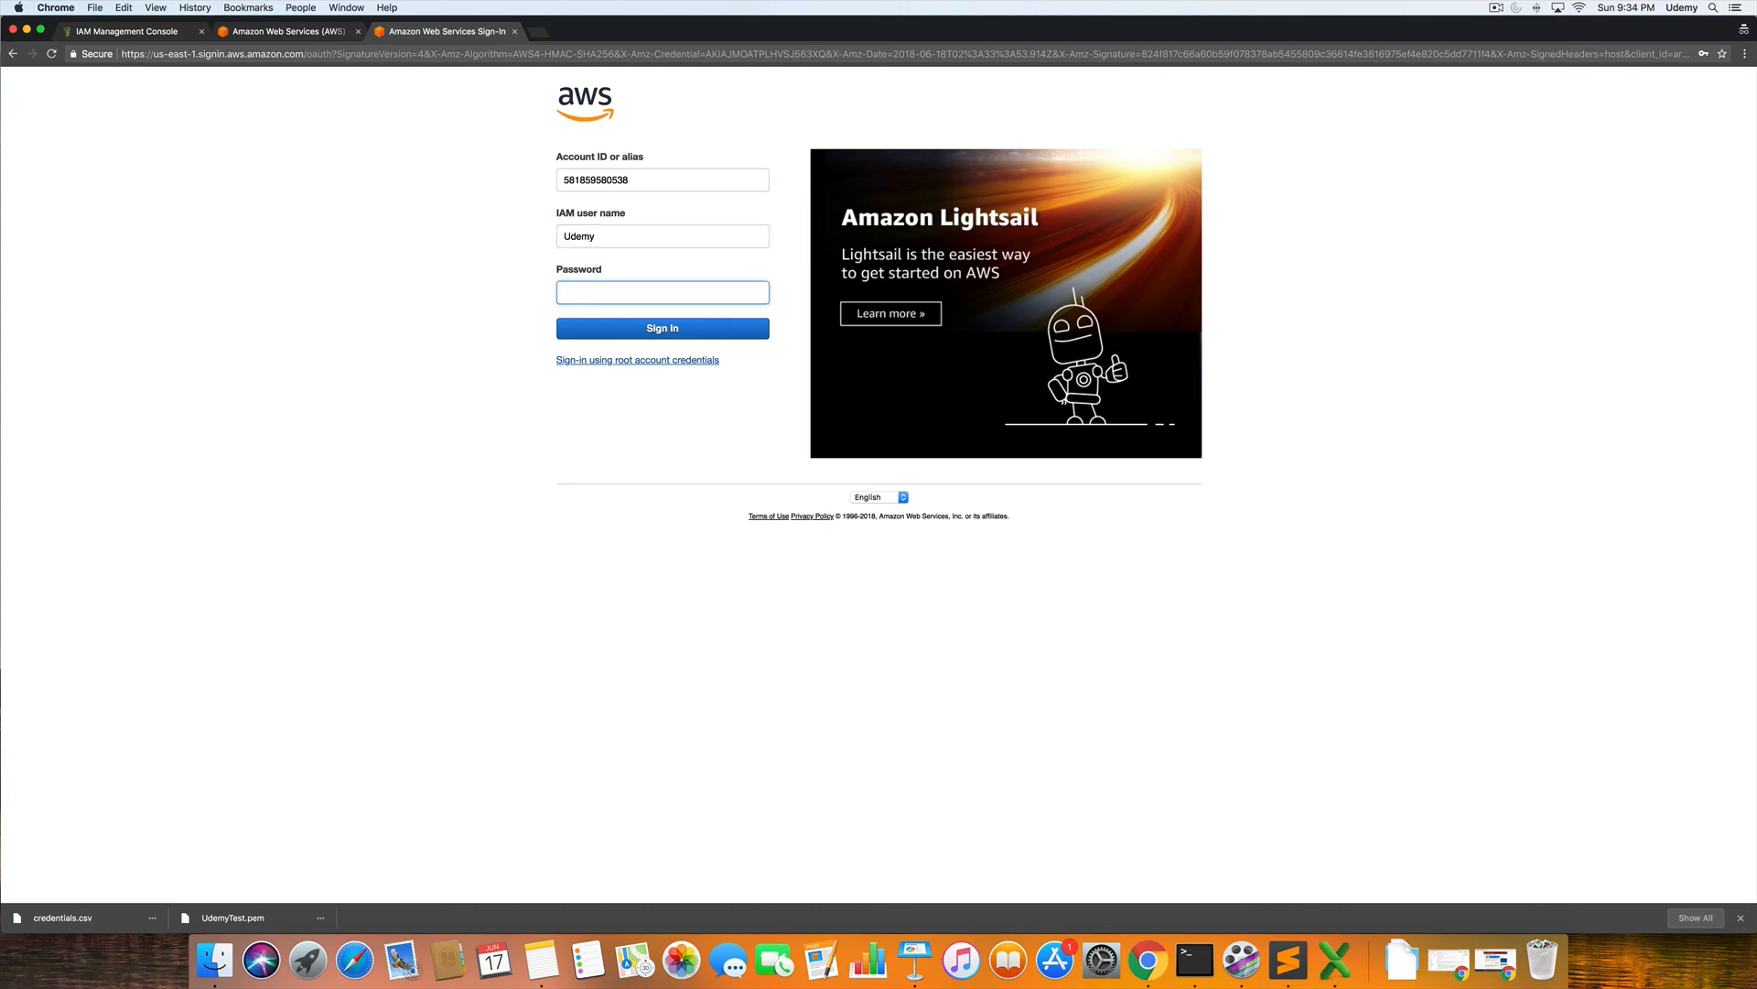
pyautogui.write('••••••')
pyautogui.click(661, 331)
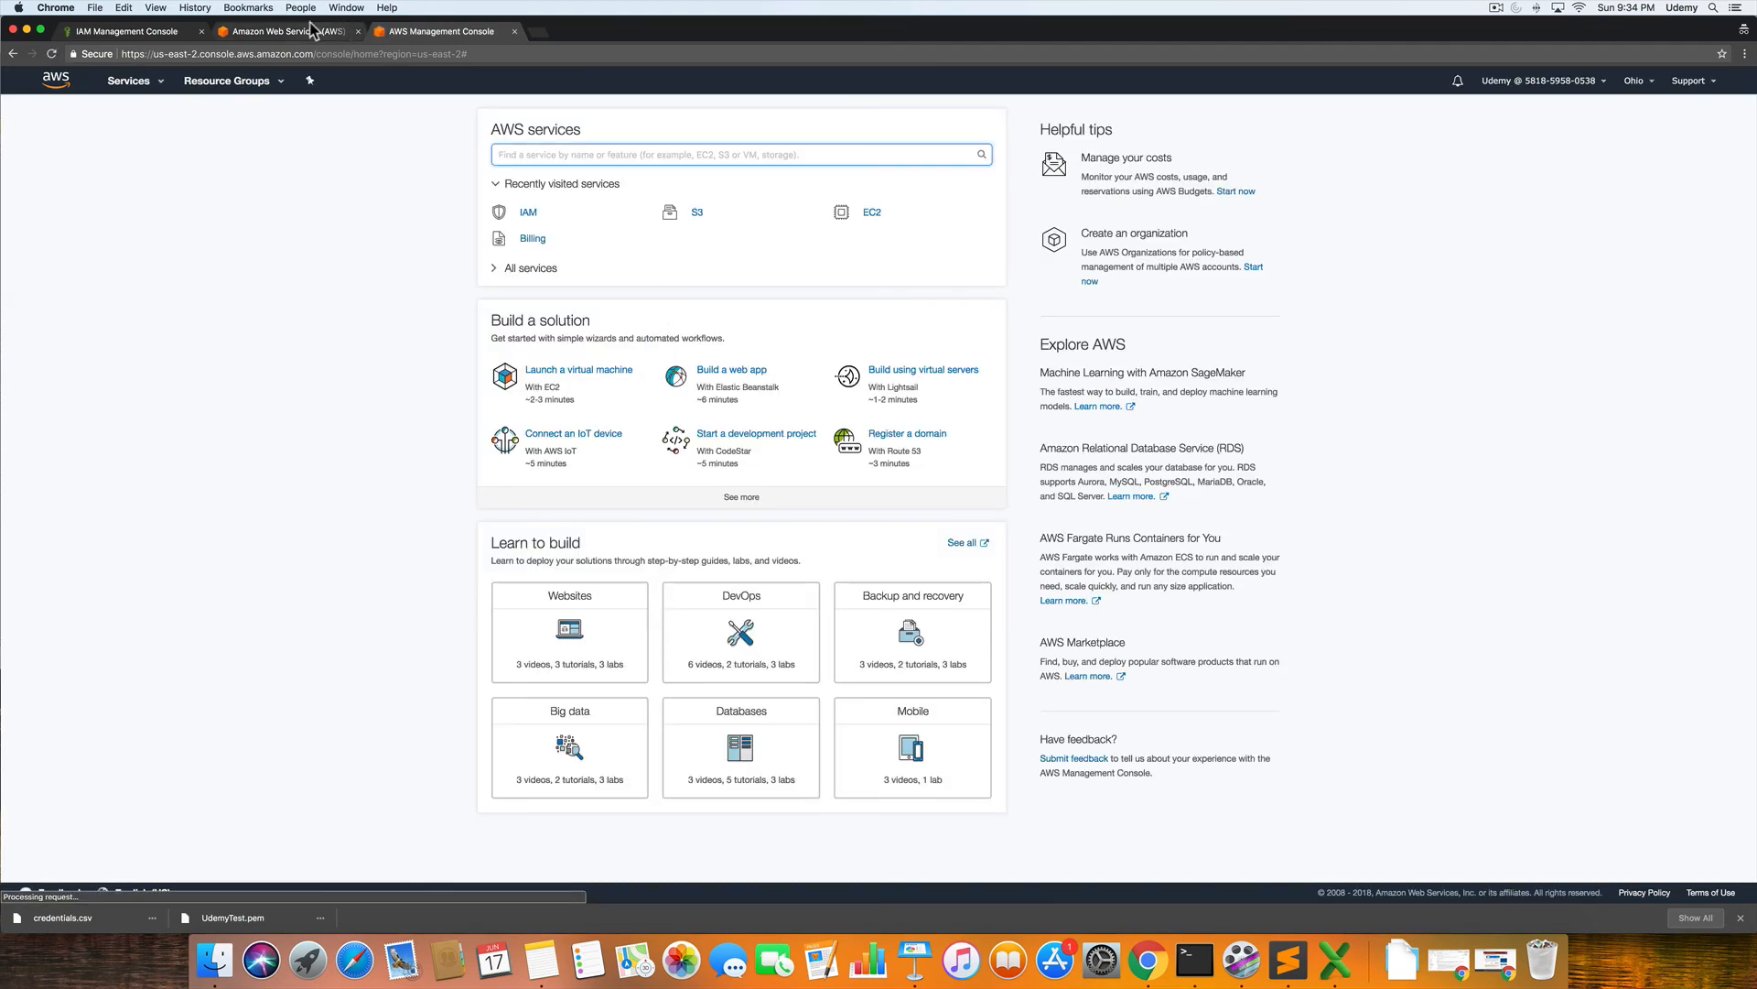
# Check the session state of the original IAM console, and return to the Udemy user's console
pyautogui.click(283, 31)
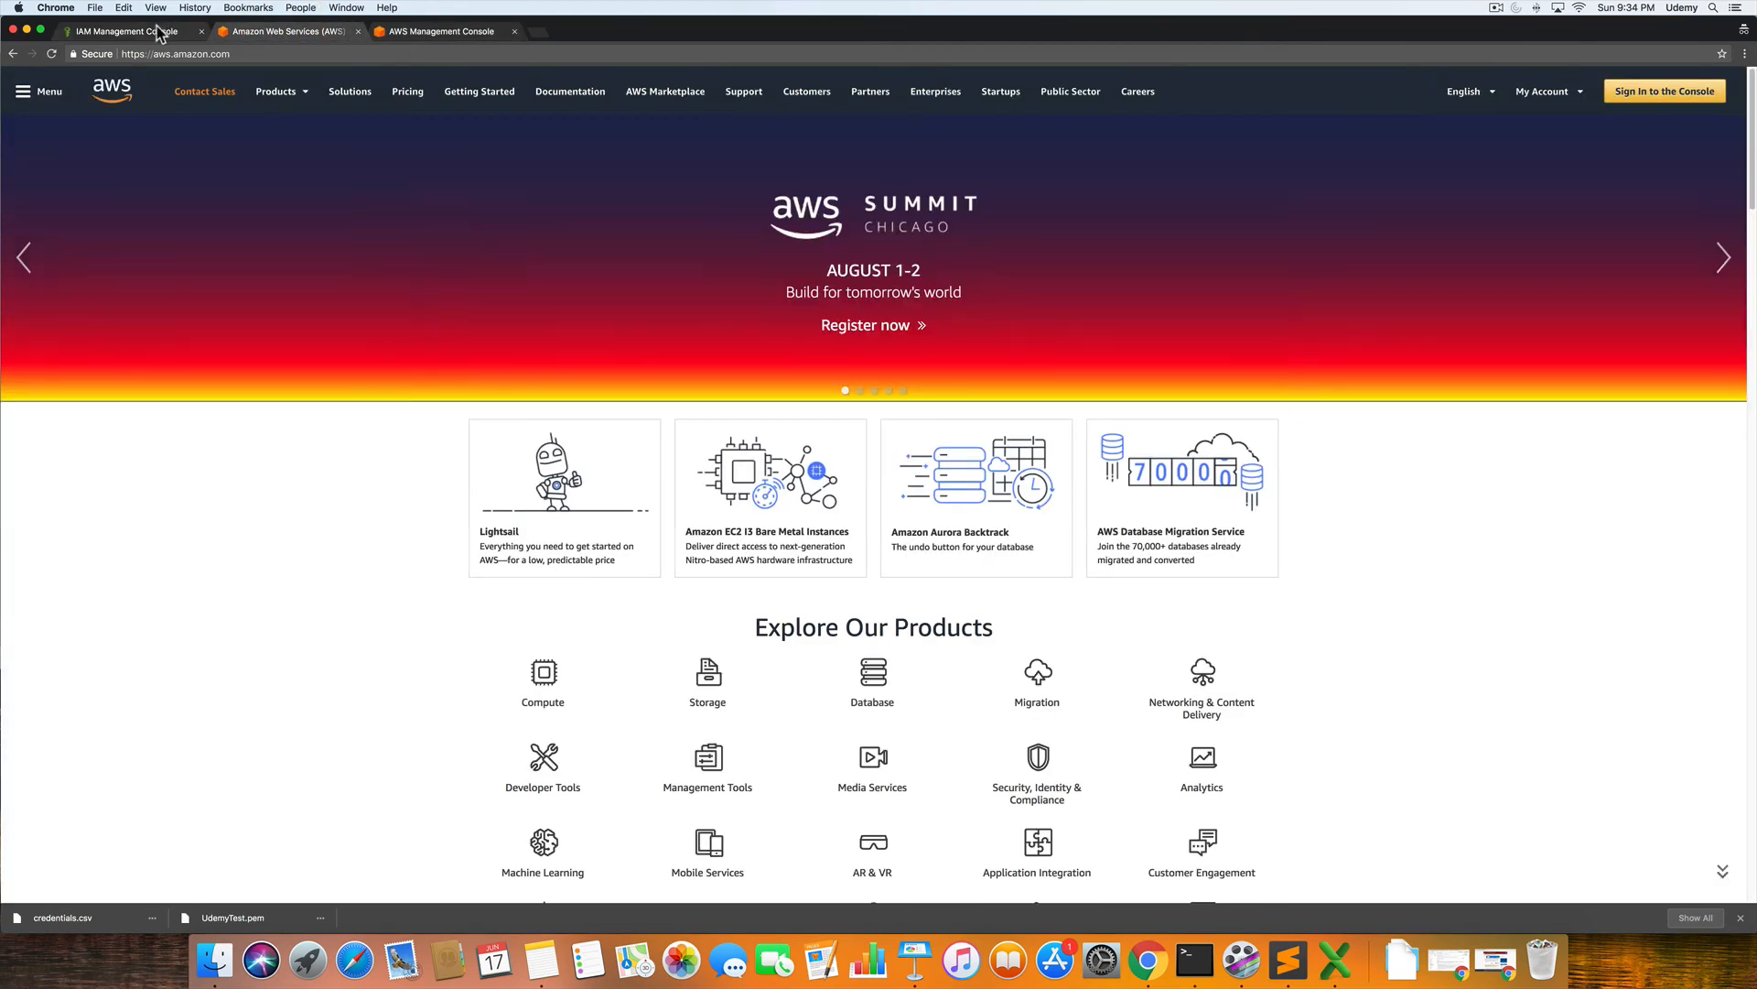
pyautogui.click(128, 31)
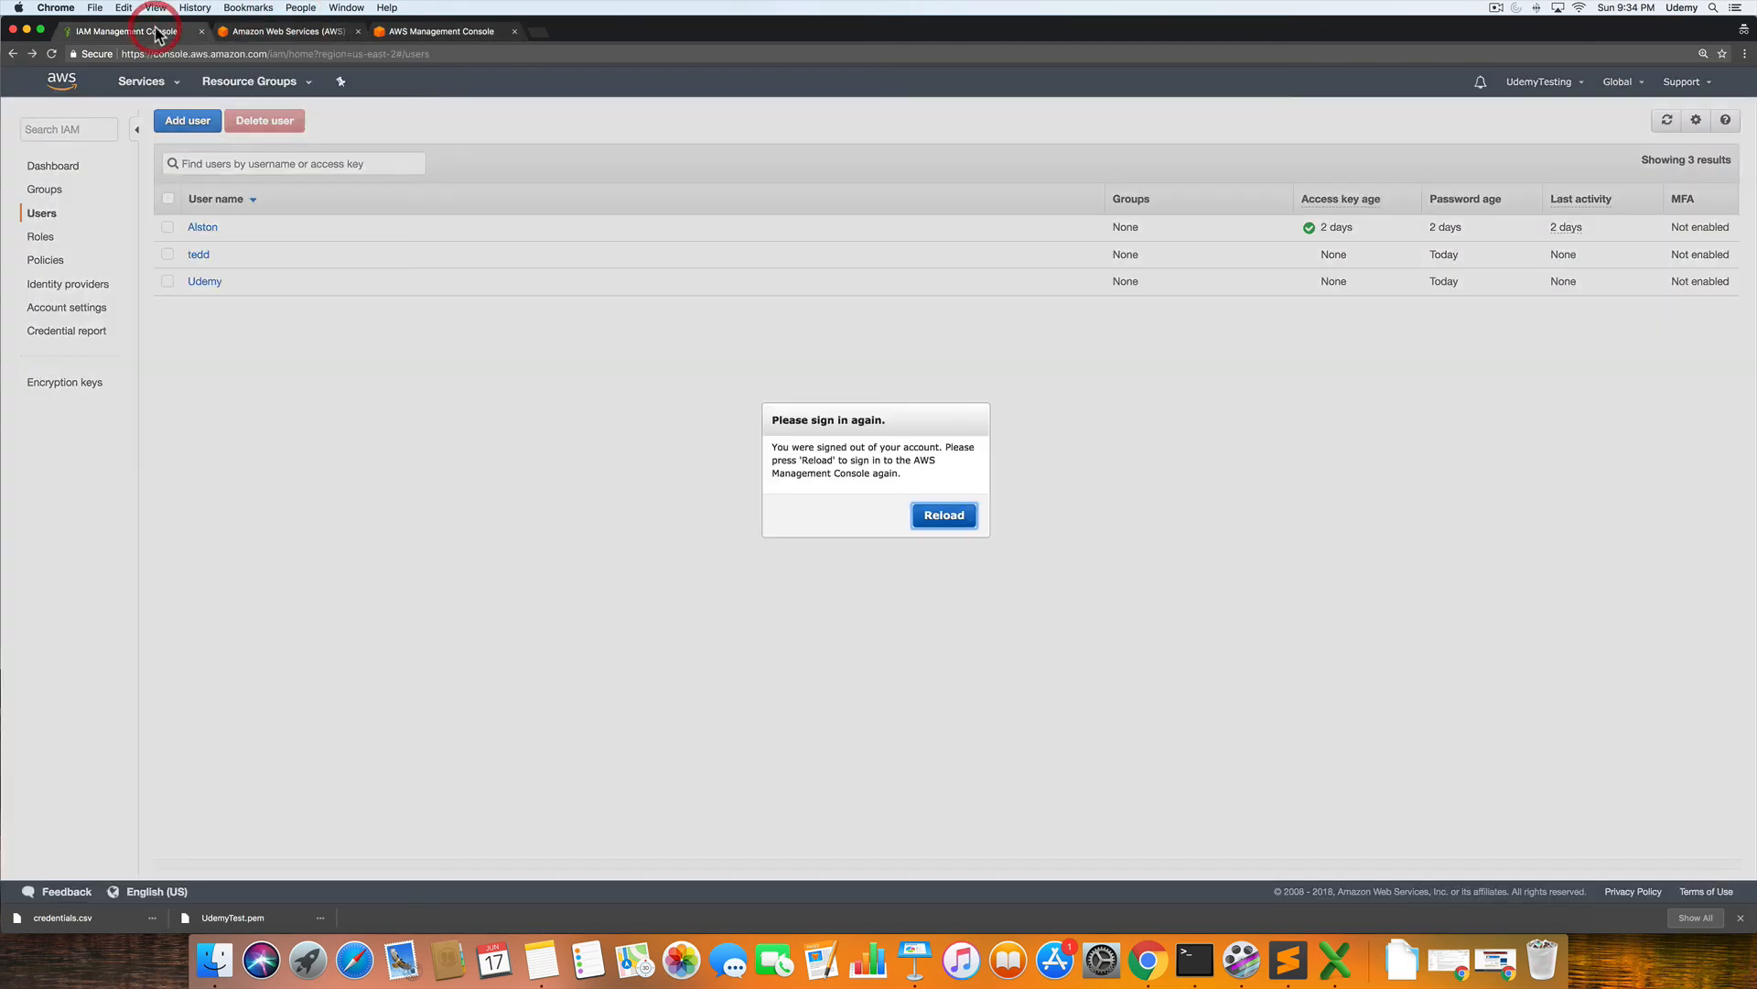
pyautogui.click(433, 31)
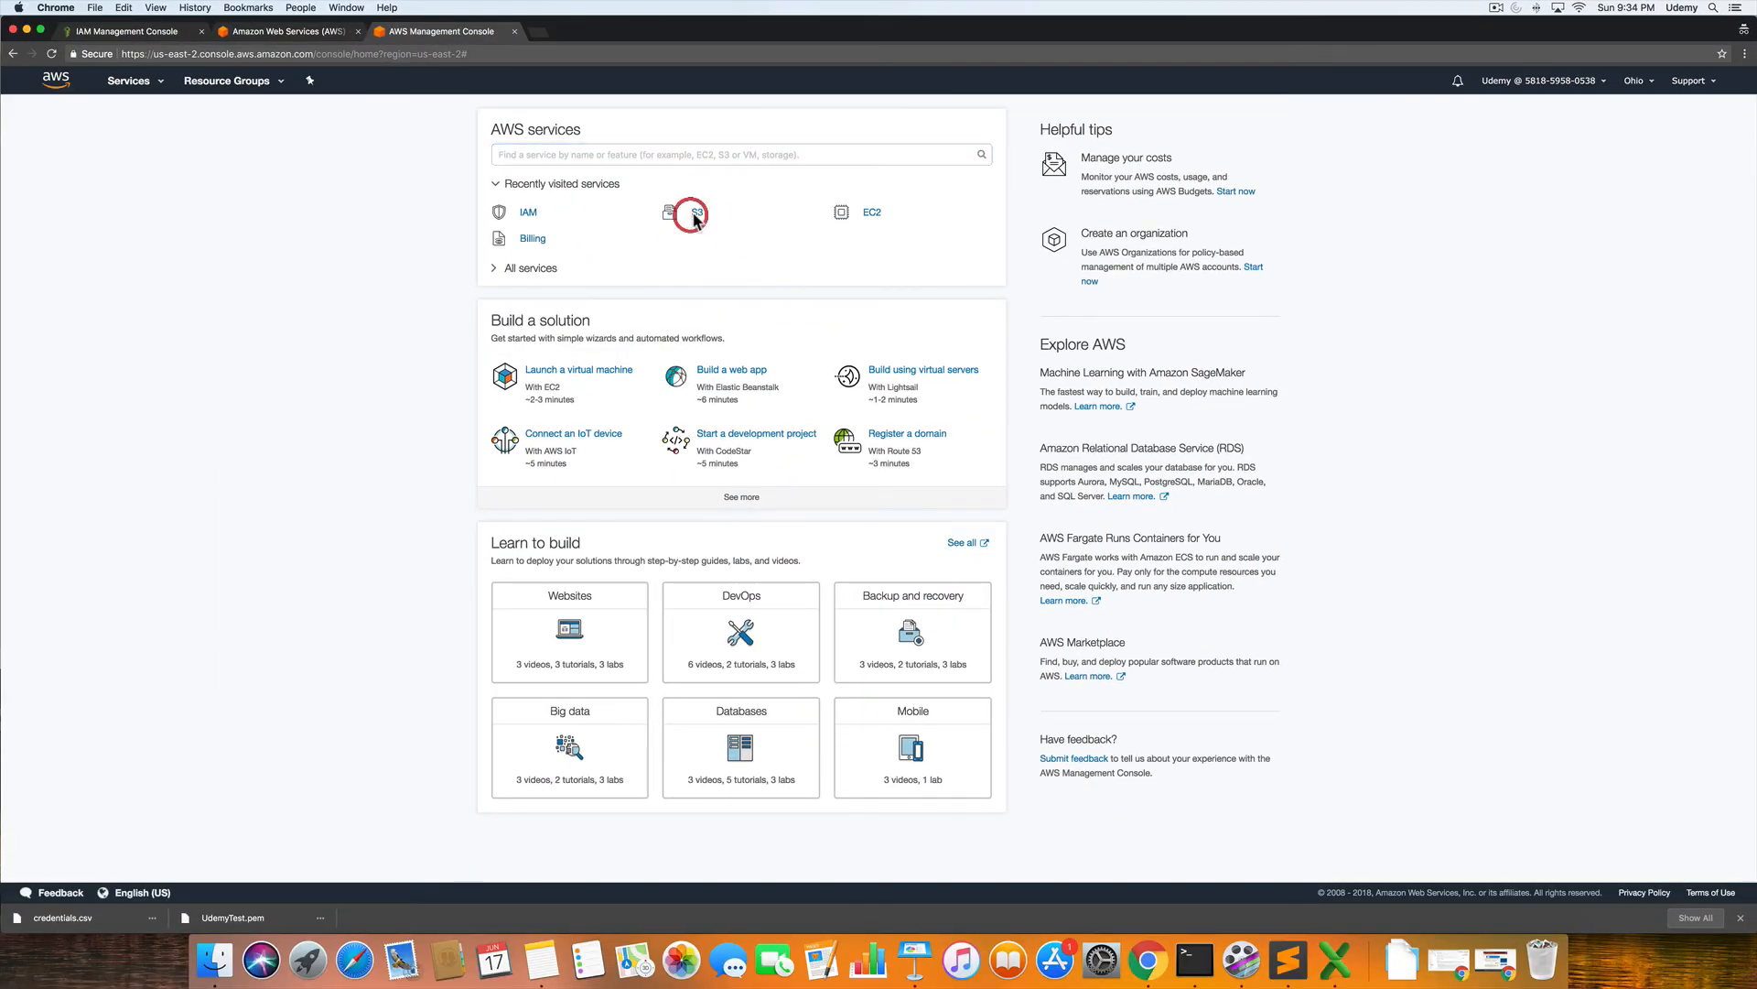
# Check the Udemy user's permissions by visiting the S3 console and the EC2 dashboard
pyautogui.click(695, 216)
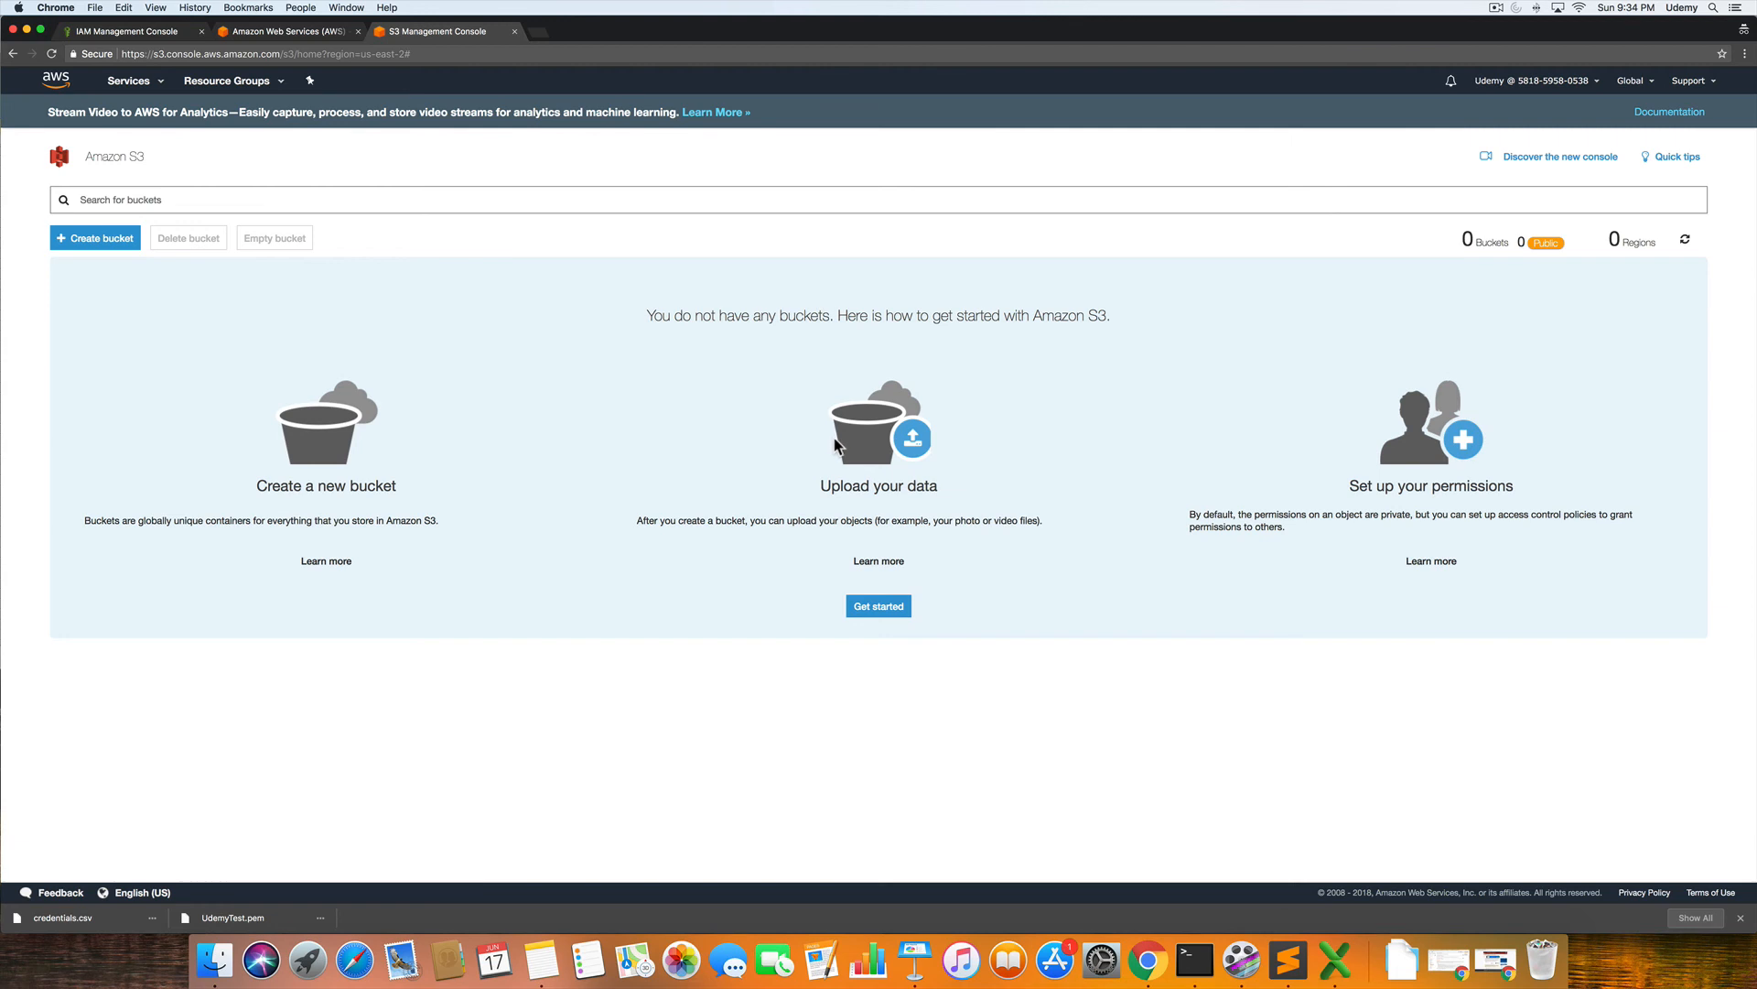
pyautogui.click(53, 85)
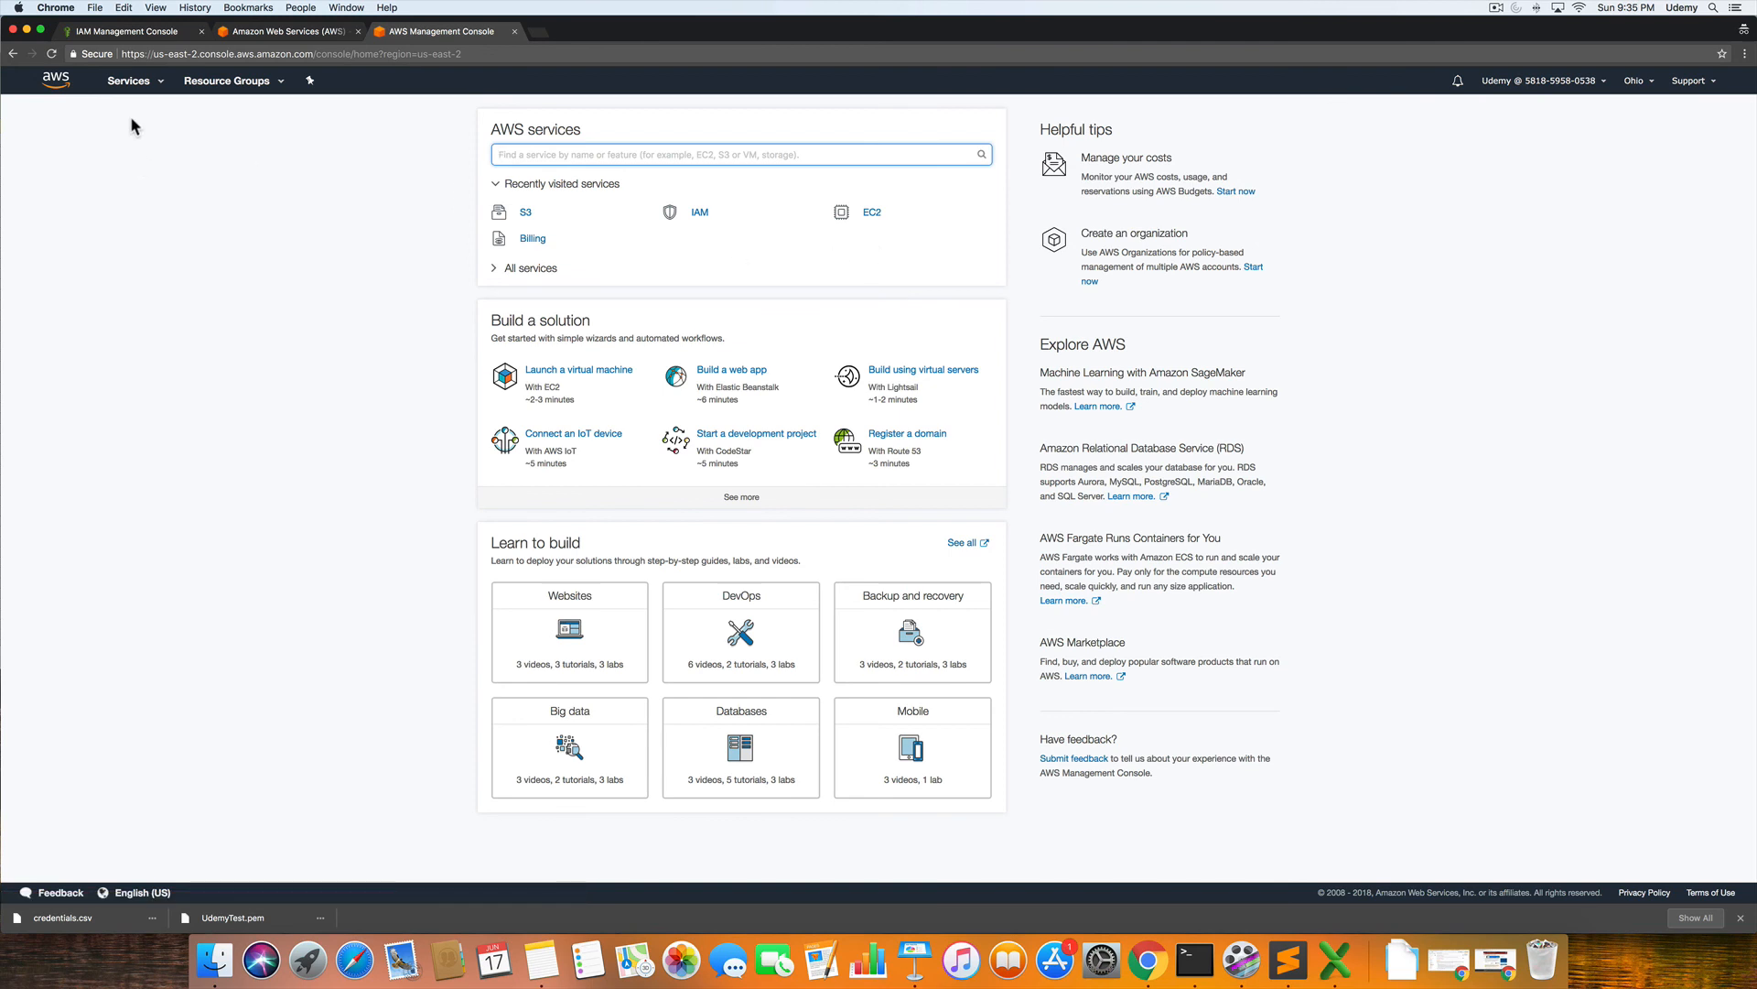
pyautogui.click(126, 92)
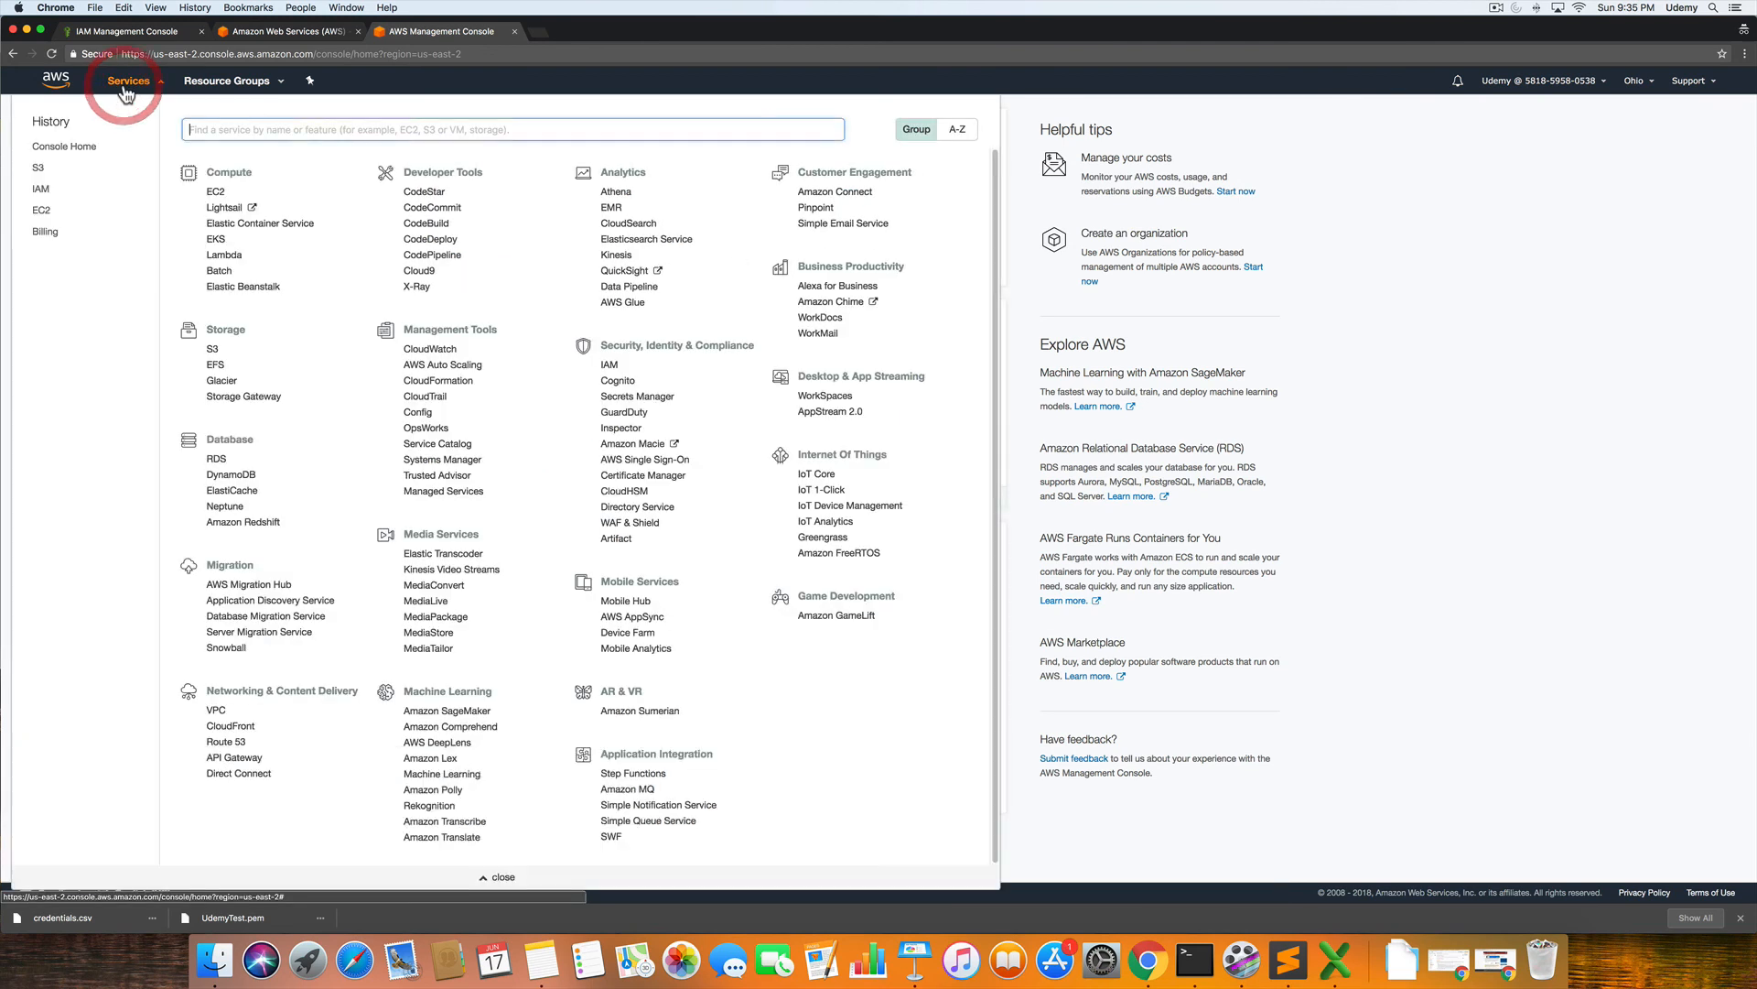
pyautogui.click(218, 193)
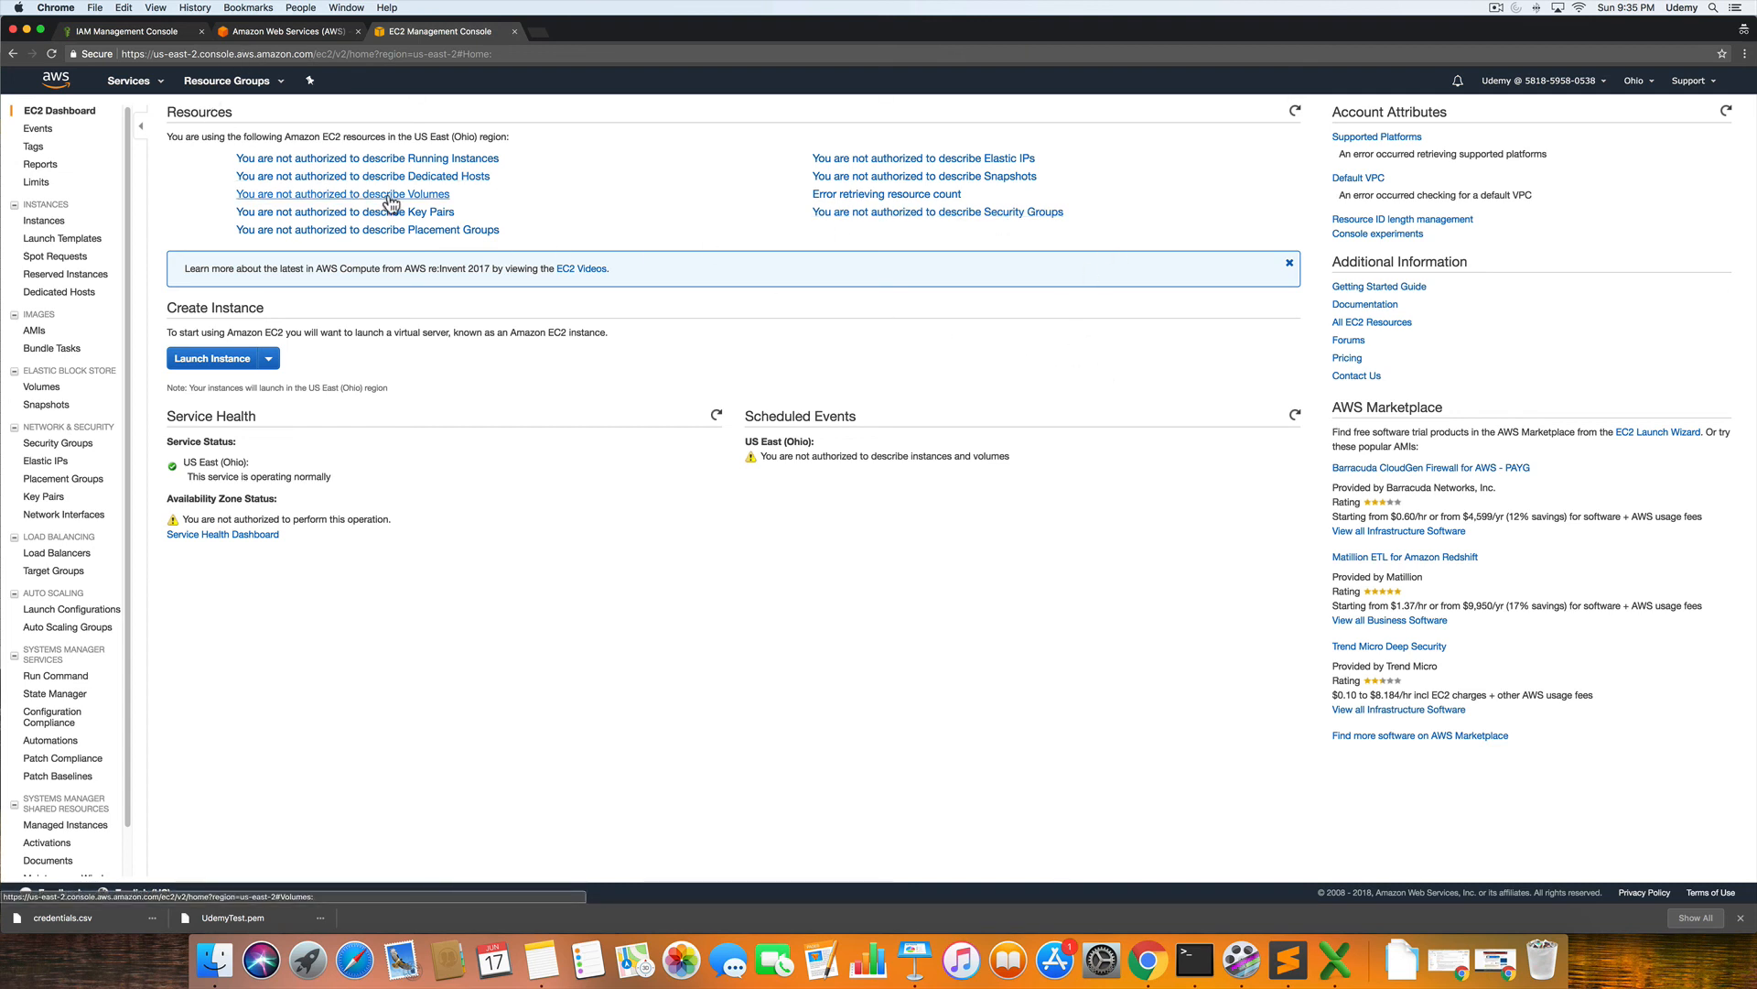
pyautogui.click(13, 53)
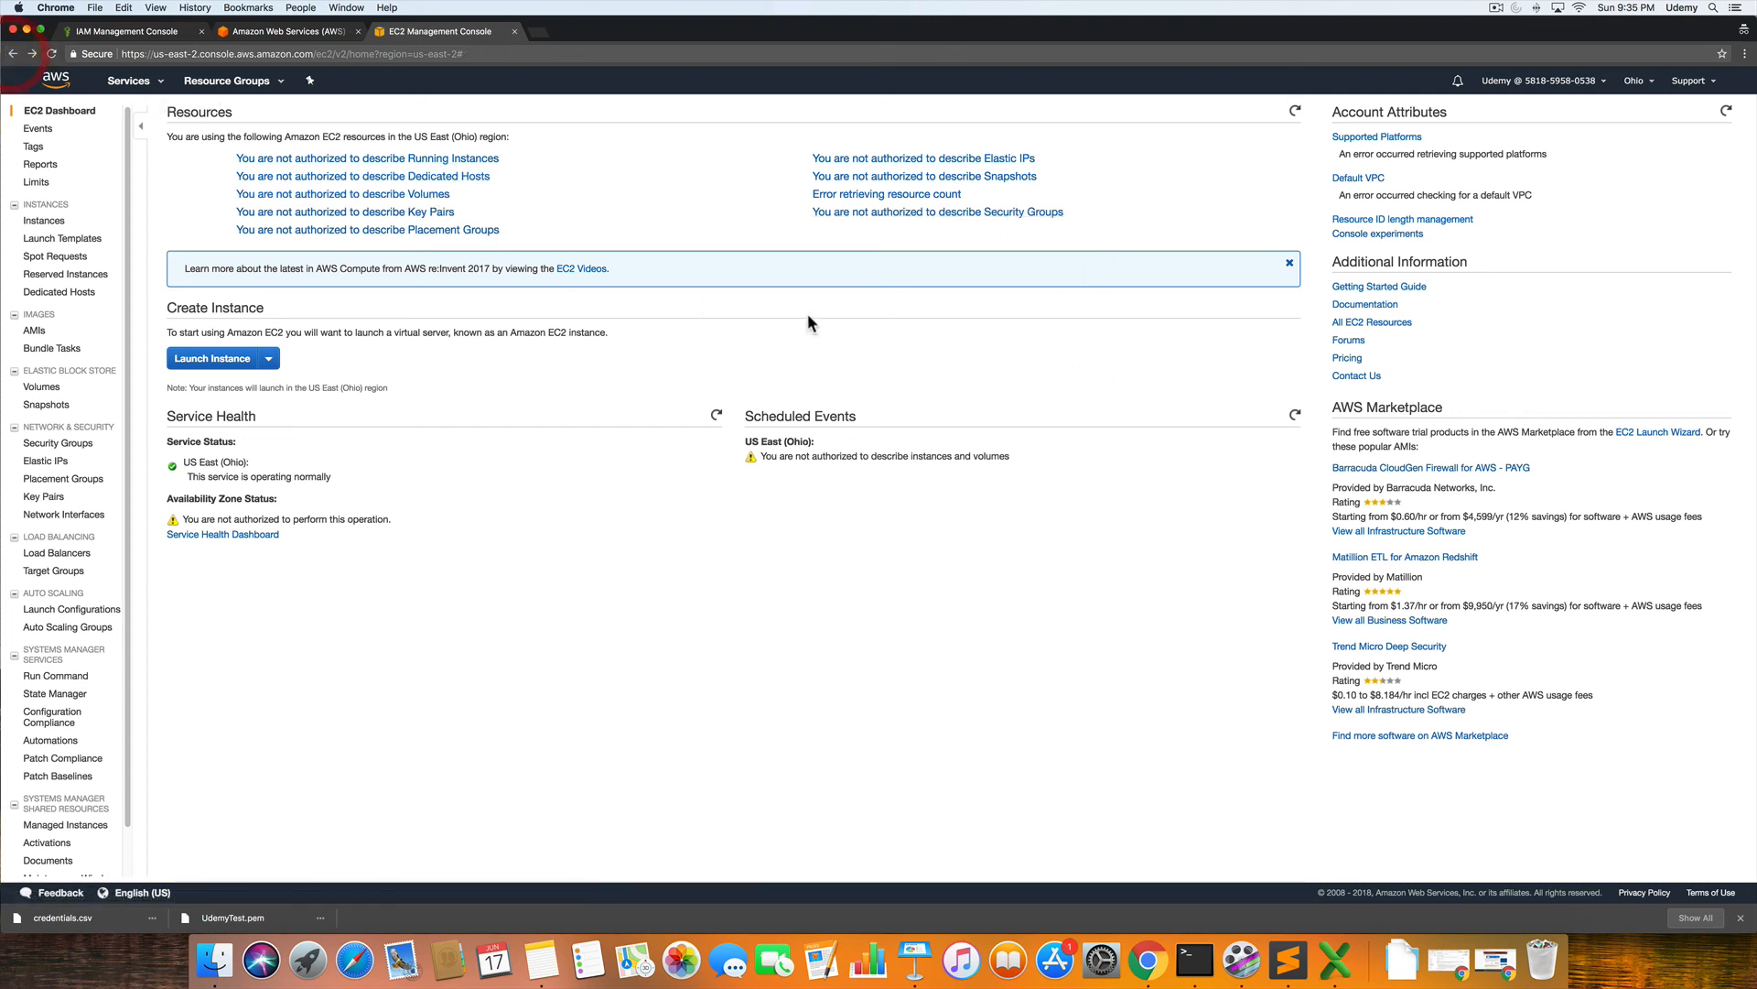